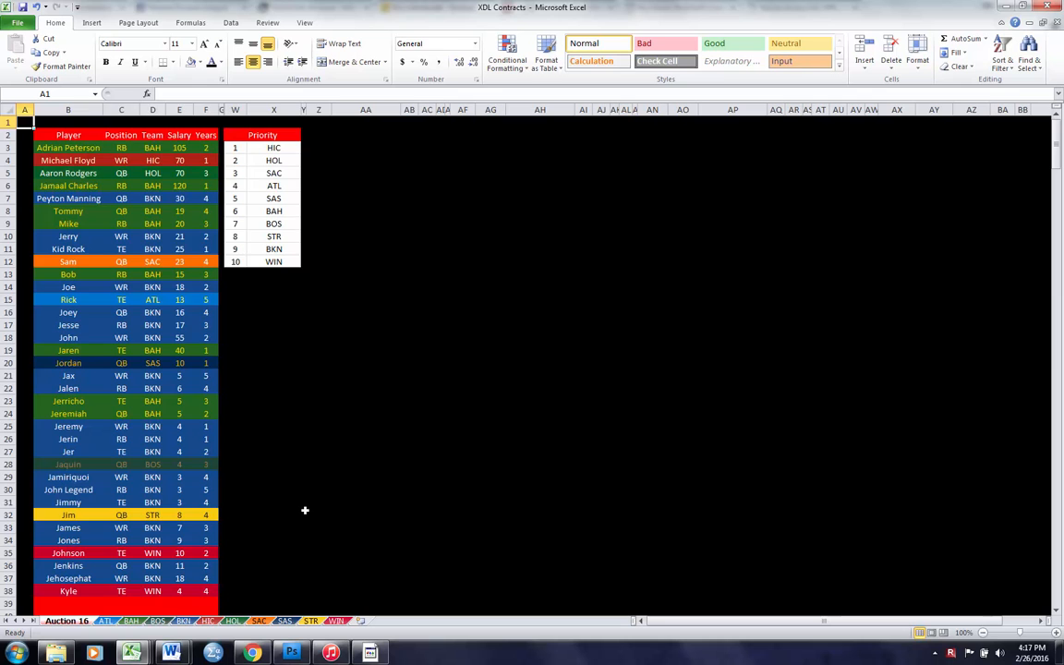
- View the roster on the BKN team sheet and return to the Auction 16 sheet
{"action": "scroll", "coordinate": [305, 508], "scroll_direction": "up", "scroll_amount": 4}
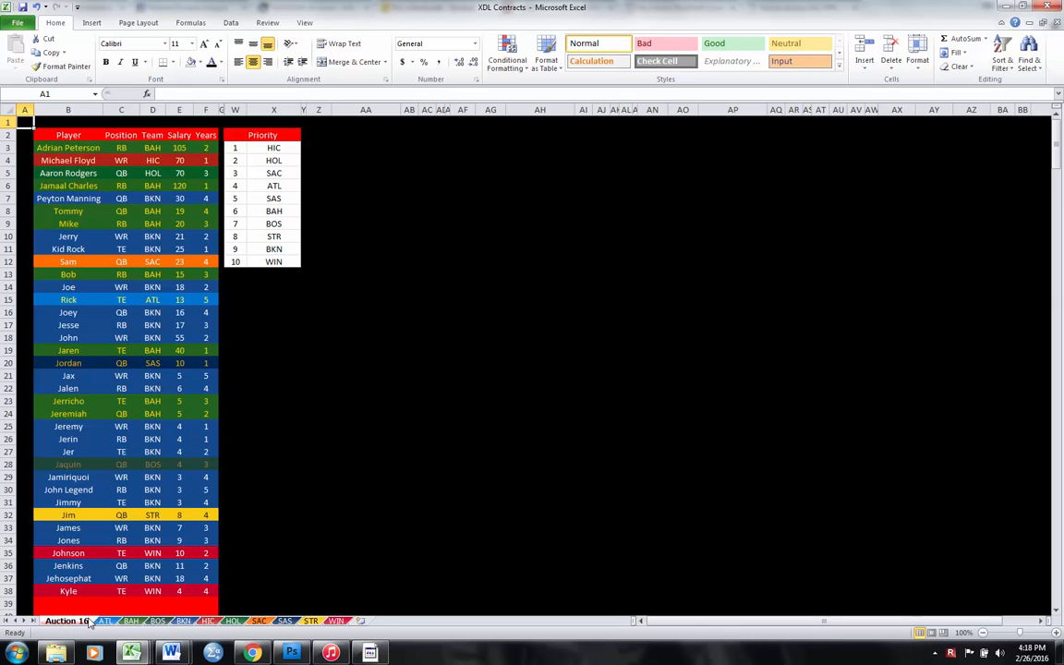
{"action": "left_click", "coordinate": [180, 620]}
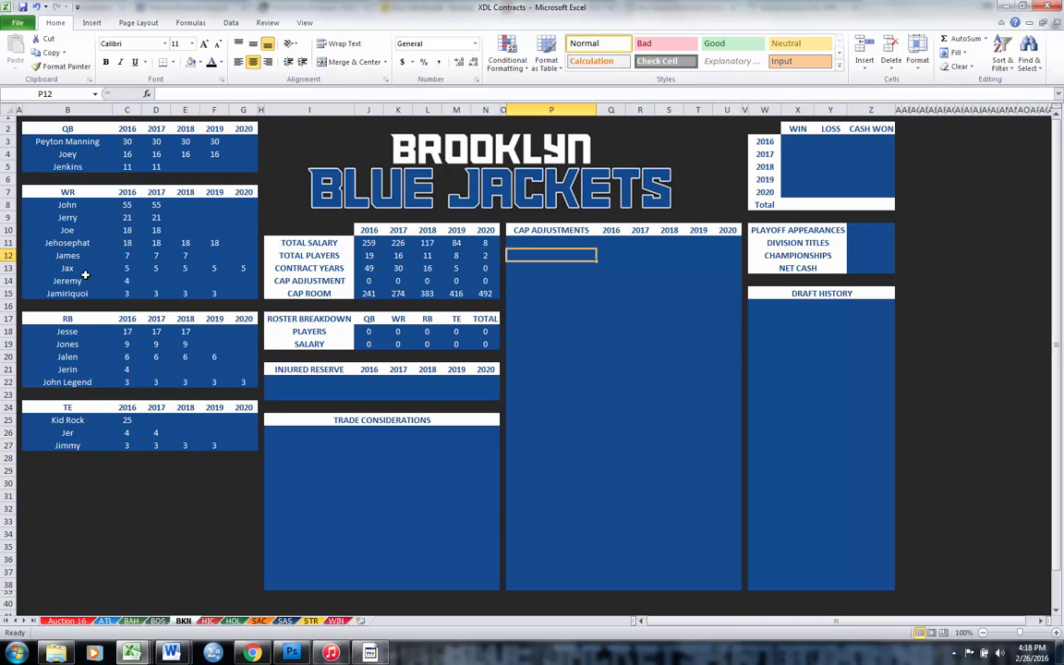
{"action": "left_click", "coordinate": [68, 621]}
- Enter David Johnson with position RB in the first empty row of the auction list, row 39
{"action": "scroll", "coordinate": [67, 564], "scroll_direction": "down", "scroll_amount": 4}
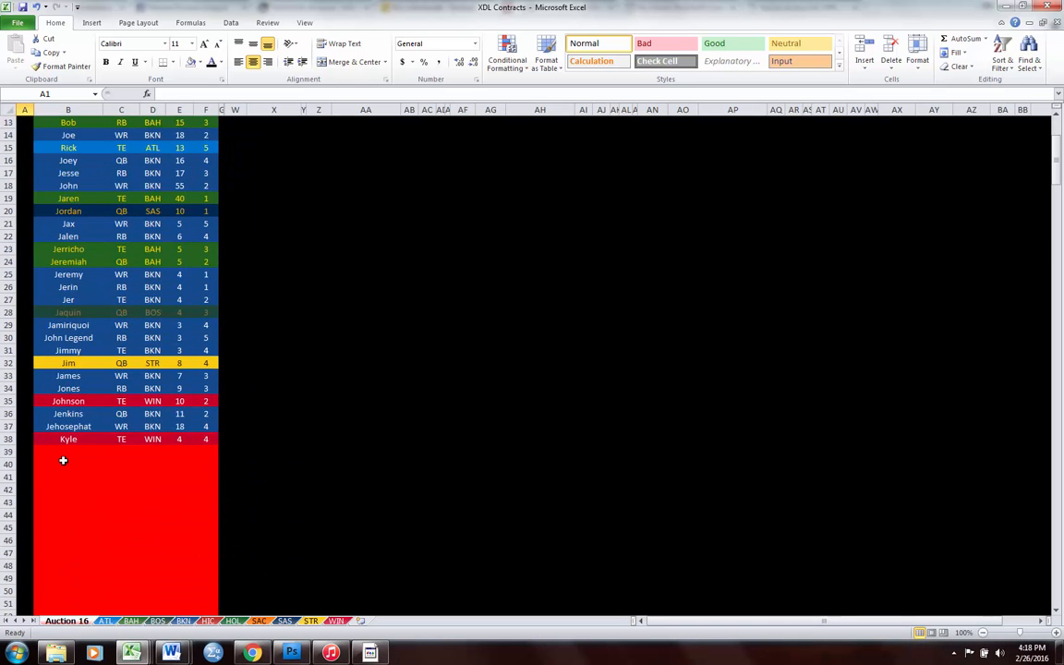
{"action": "left_click", "coordinate": [64, 452]}
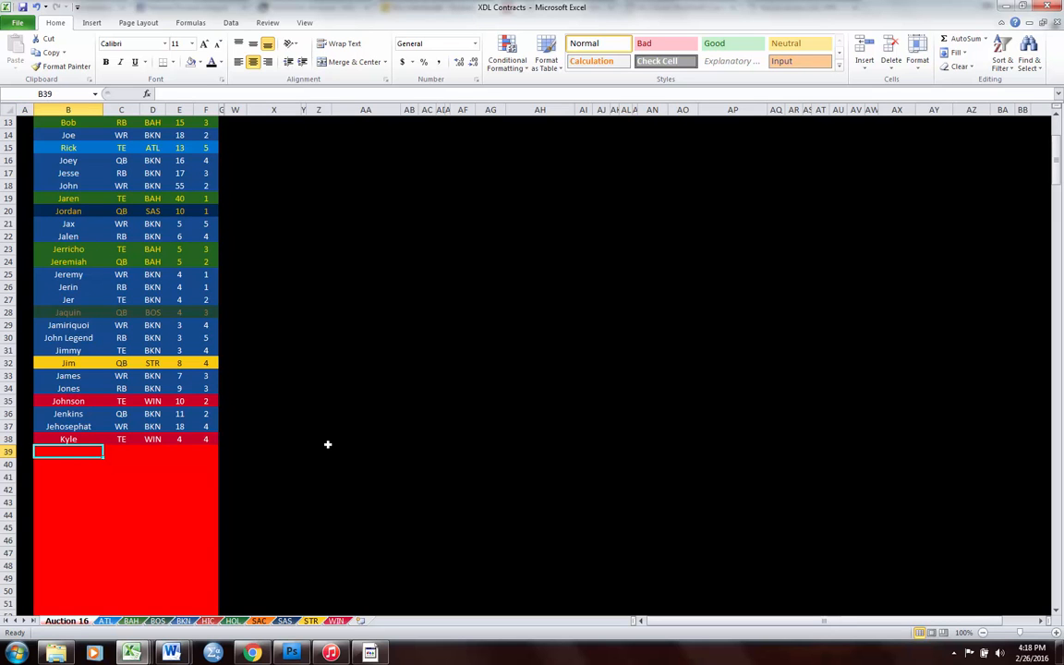
{"action": "type", "text": "M"}
{"action": "key", "text": "BackSpace"}
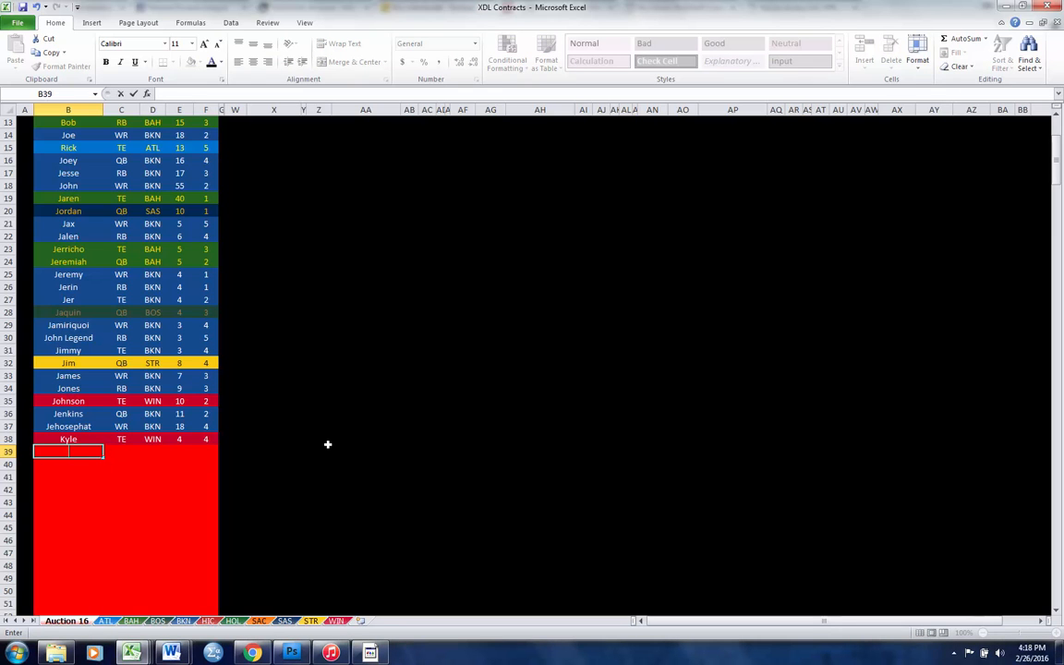
{"action": "type", "text": "David Johnson"}
{"action": "key", "text": "Tab"}
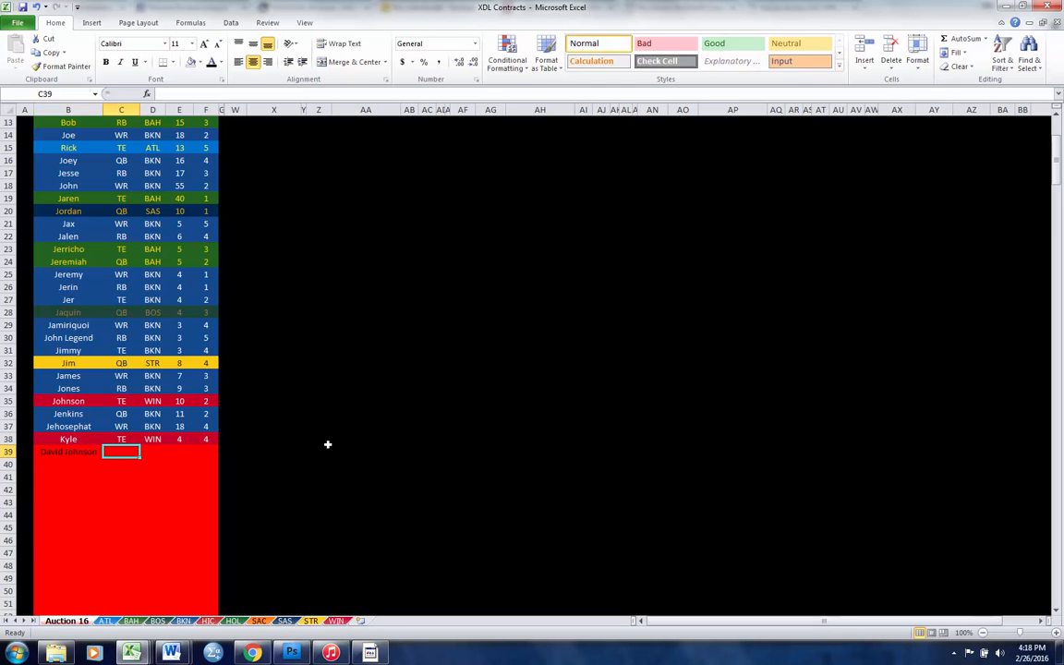
{"action": "type", "text": "RB"}
{"action": "key", "text": "Tab"}
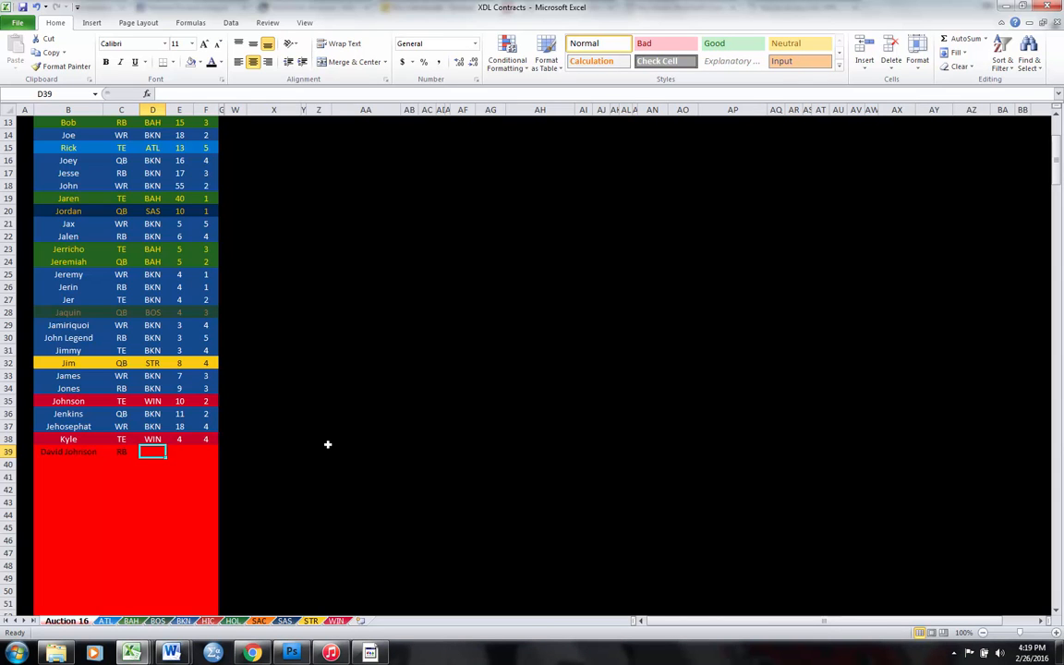
- Complete David Johnson's row with team STR, salary 65 and 5 contract years
{"action": "type", "text": "STR"}
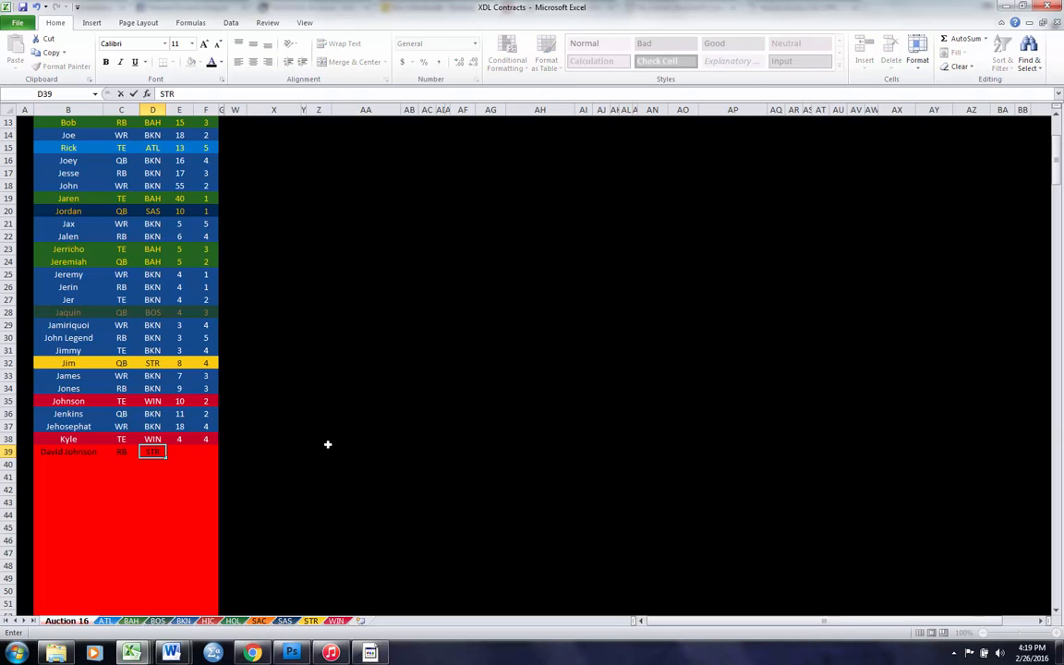
{"action": "key", "text": "Tab"}
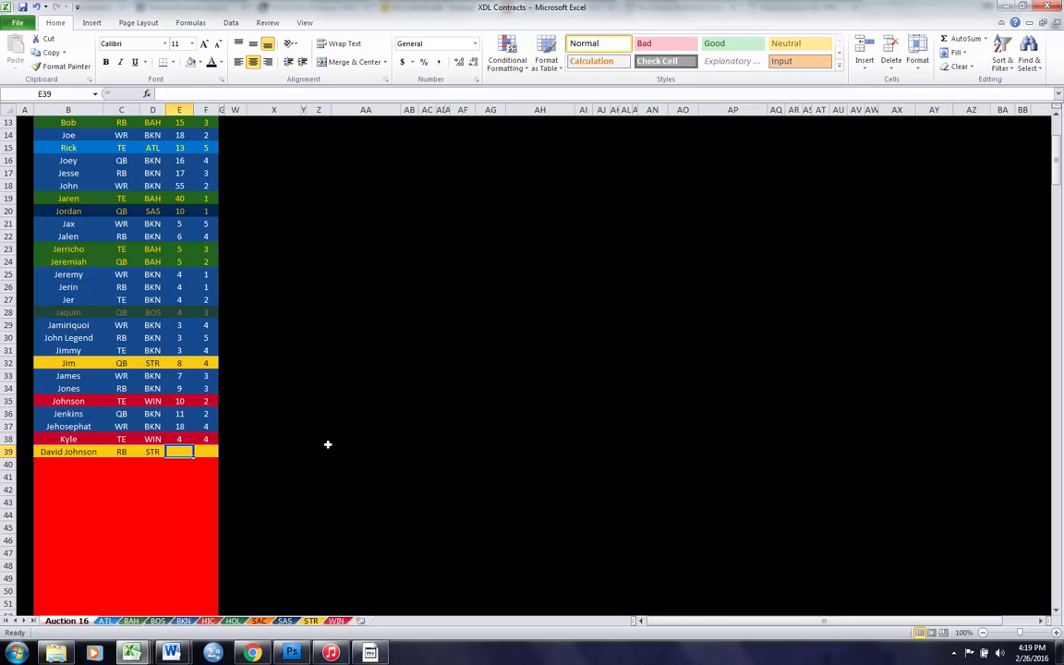
{"action": "type", "text": "65"}
{"action": "key", "text": "Tab"}
{"action": "type", "text": "5"}
{"action": "key", "text": "Return"}
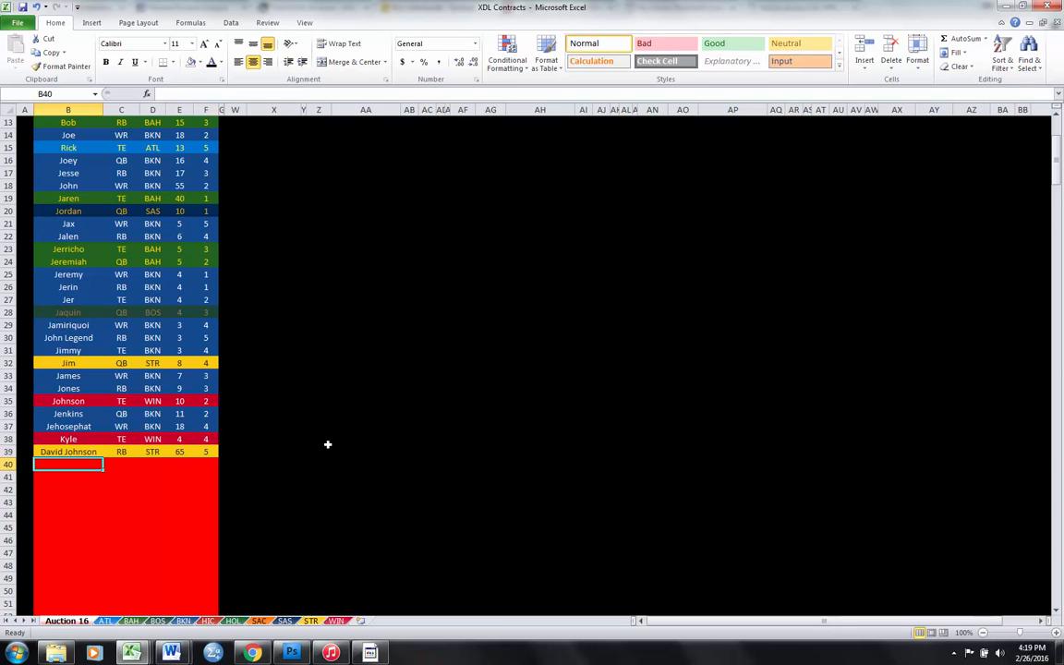
- View the STR team sheet and the BKN team sheet
{"action": "left_click", "coordinate": [311, 620]}
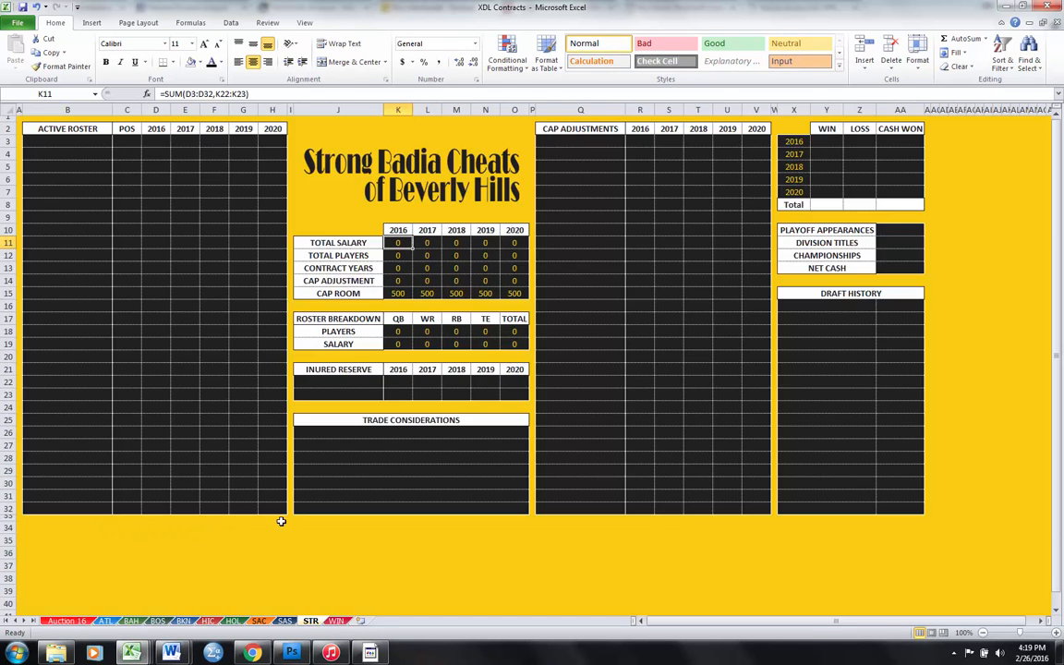
{"action": "left_click", "coordinate": [187, 621]}
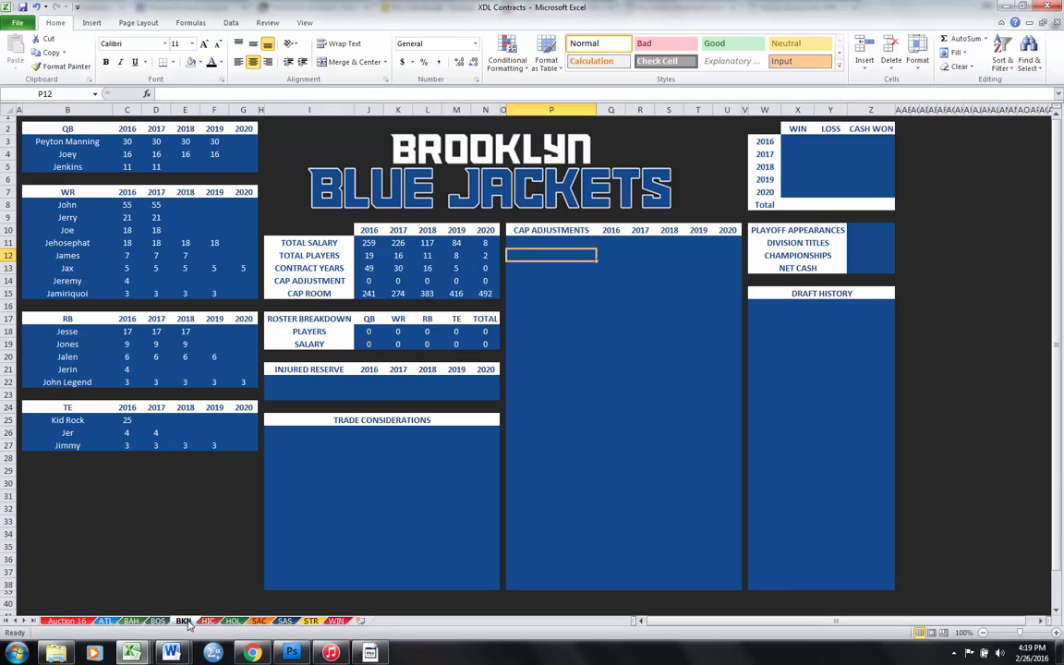
- On the Auction 16 sheet, highlight the first entry of the priority table and Michael Floyd's row in the player list
{"action": "left_click", "coordinate": [67, 620]}
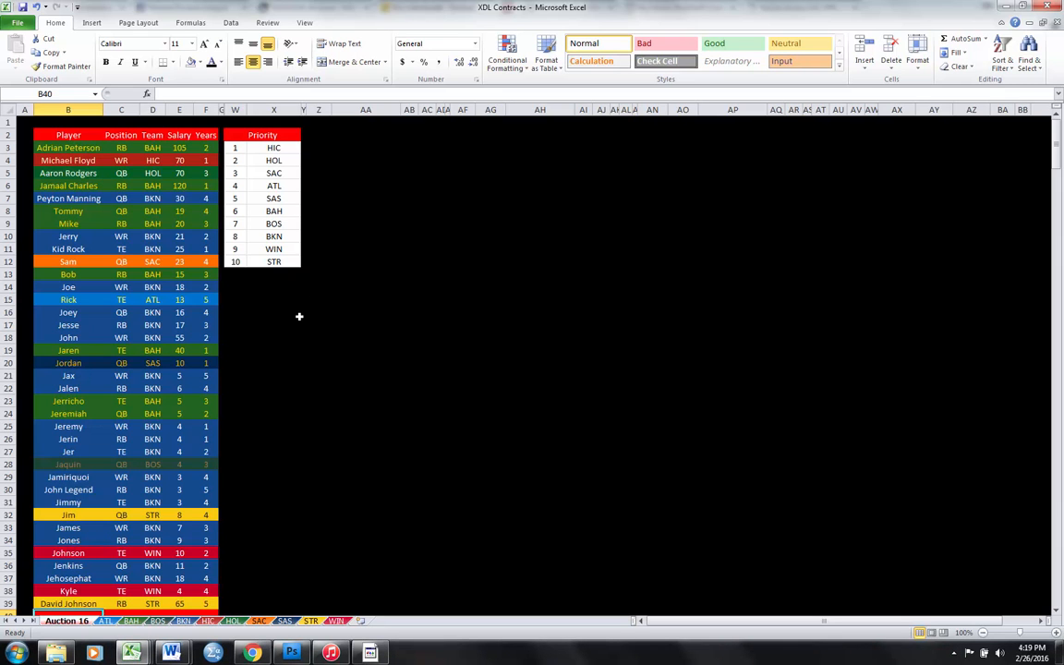
{"action": "left_click_drag", "start_coordinate": [234, 148], "coordinate": [277, 147]}
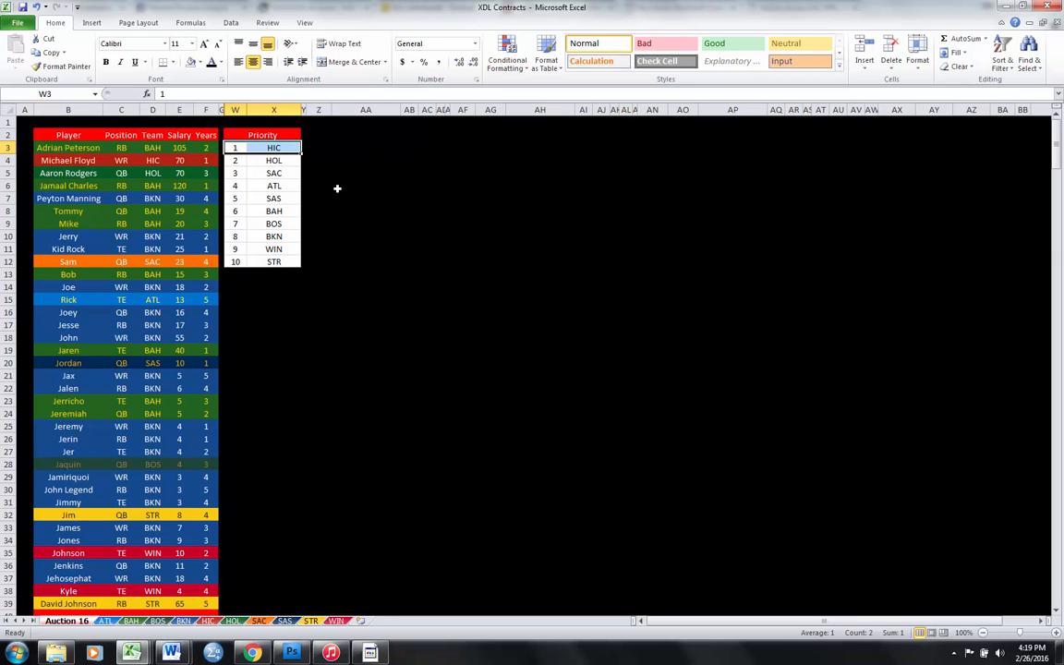
{"action": "left_click_drag", "start_coordinate": [67, 160], "coordinate": [207, 161]}
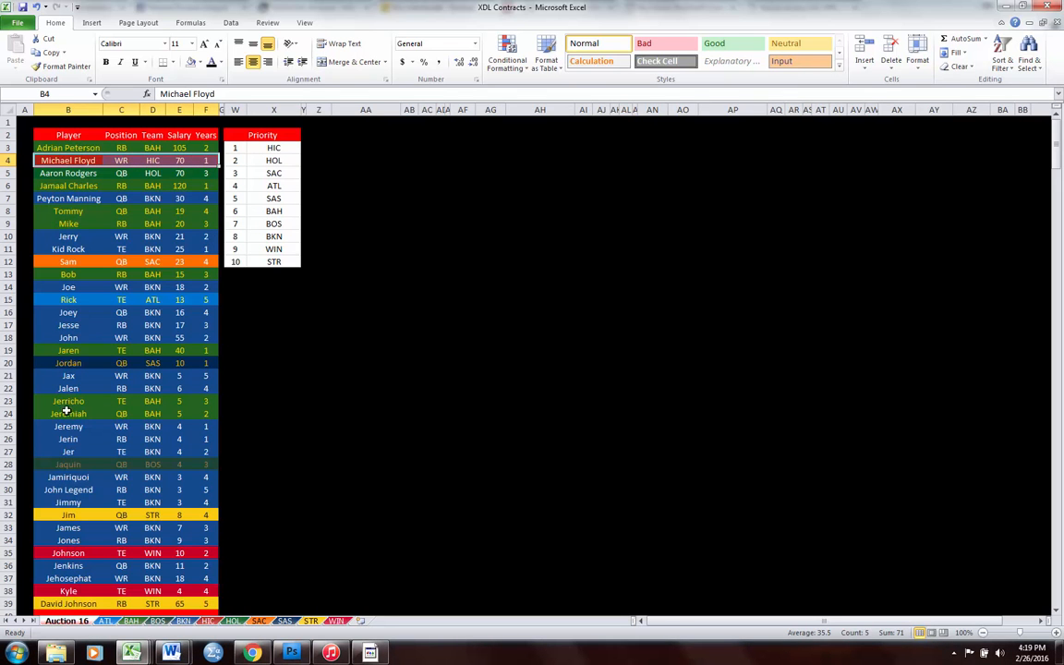
- Add Duke Johnson to row 40 of the auction list as an RB for HIC, with salary 35 and 3 years
{"action": "scroll", "coordinate": [57, 445], "scroll_direction": "down", "scroll_amount": 4}
{"action": "left_click", "coordinate": [88, 464]}
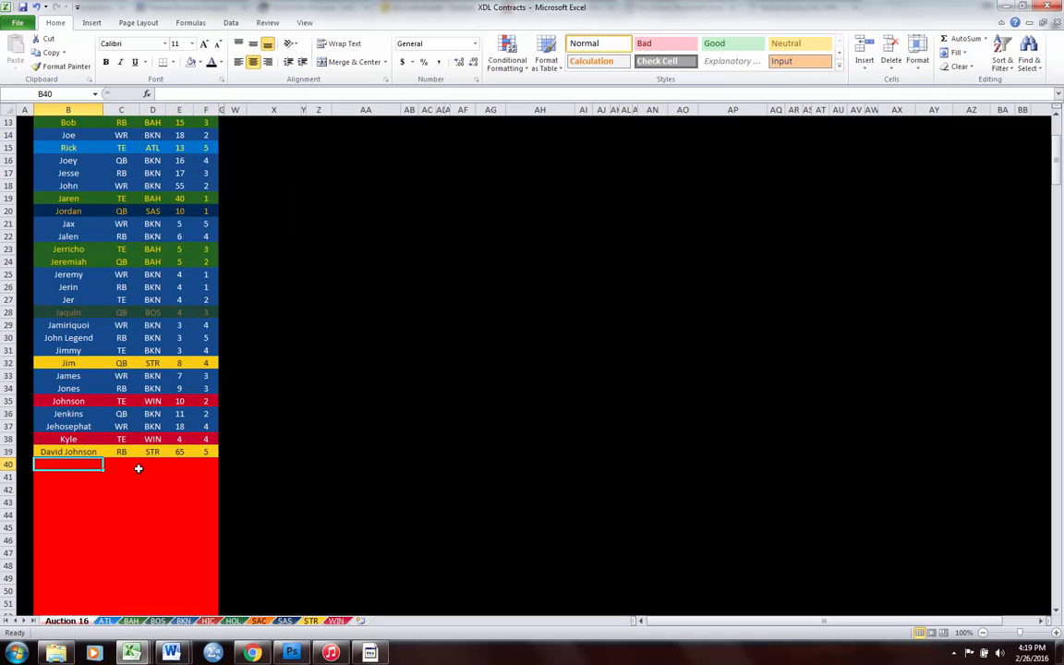
{"action": "type", "text": "Duke Johnson"}
{"action": "key", "text": "Tab"}
{"action": "type", "text": "RB"}
{"action": "key", "text": "Tab"}
{"action": "type", "text": "HIC"}
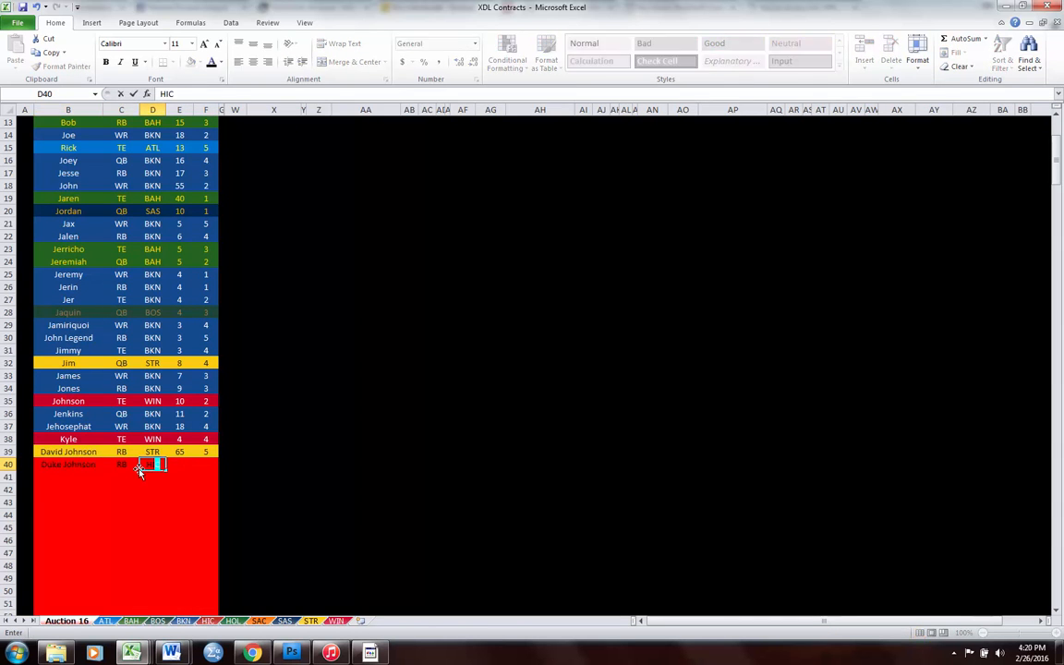
{"action": "key", "text": "Tab"}
{"action": "type", "text": "35"}
{"action": "key", "text": "Tab"}
{"action": "type", "text": "1"}
{"action": "key", "text": "Return"}
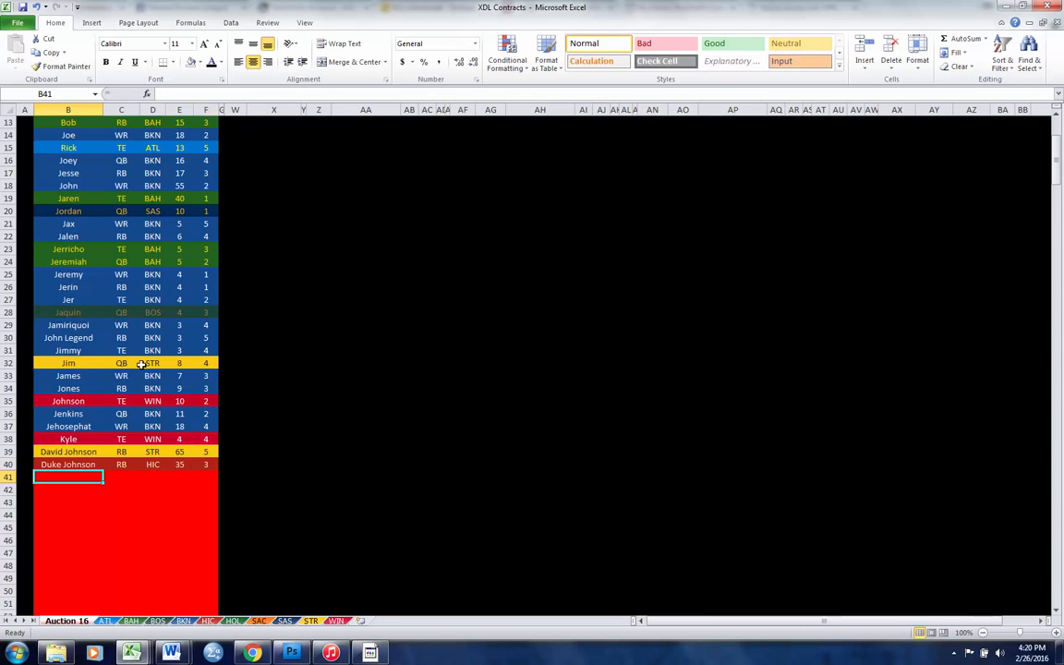
- Check HIC's place in the priority table, and compare the BKN team sheet with the auction list
{"action": "scroll", "coordinate": [294, 415], "scroll_direction": "up", "scroll_amount": 4}
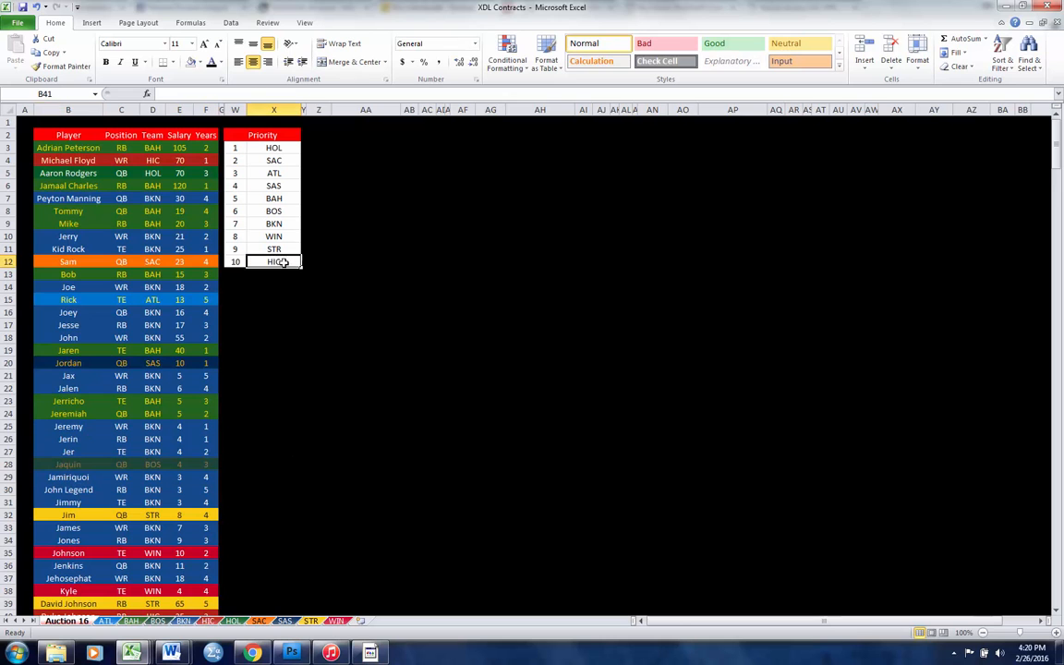
{"action": "left_click_drag", "start_coordinate": [271, 262], "coordinate": [231, 261]}
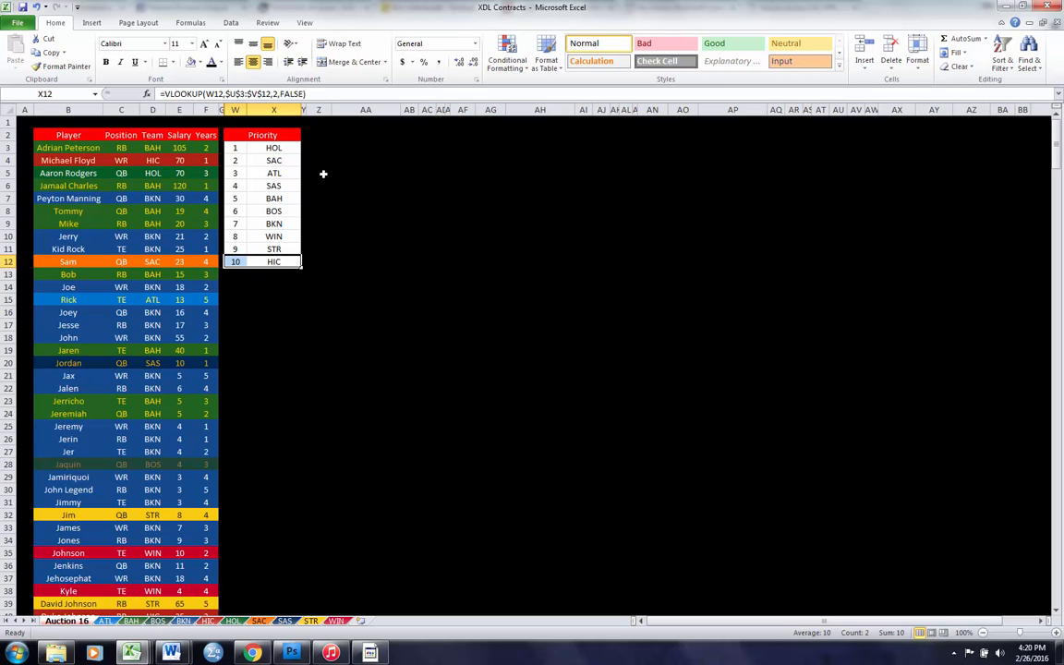
{"action": "left_click", "coordinate": [183, 622]}
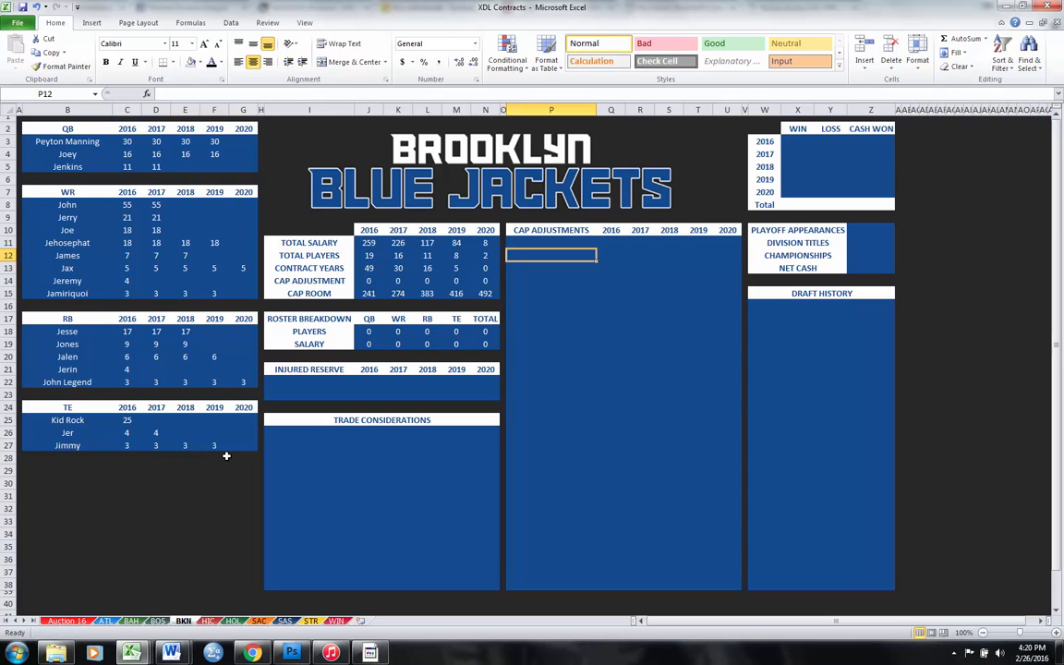
{"action": "left_click", "coordinate": [77, 621]}
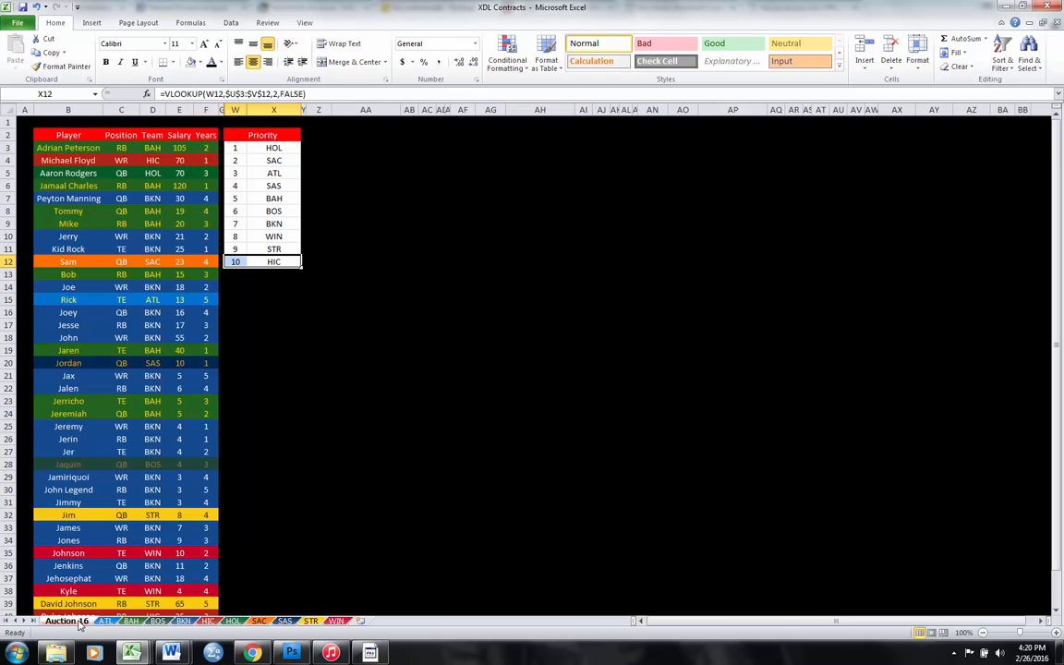
{"action": "scroll", "coordinate": [63, 523], "scroll_direction": "down", "scroll_amount": 5}
{"action": "scroll", "coordinate": [63, 524], "scroll_direction": "up", "scroll_amount": 5}
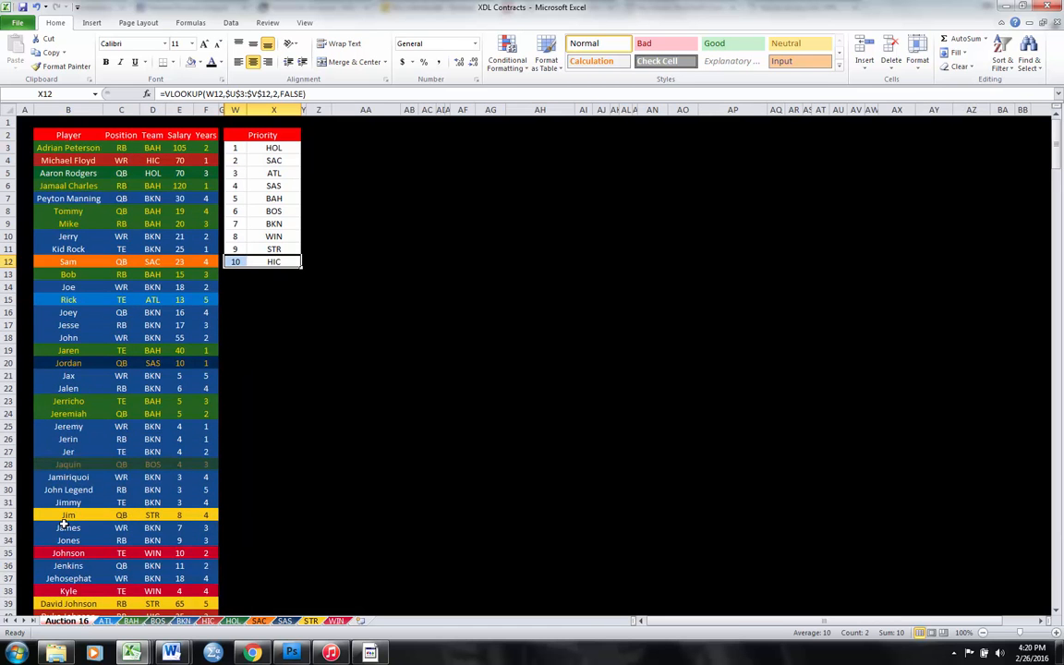
{"action": "left_click", "coordinate": [183, 621]}
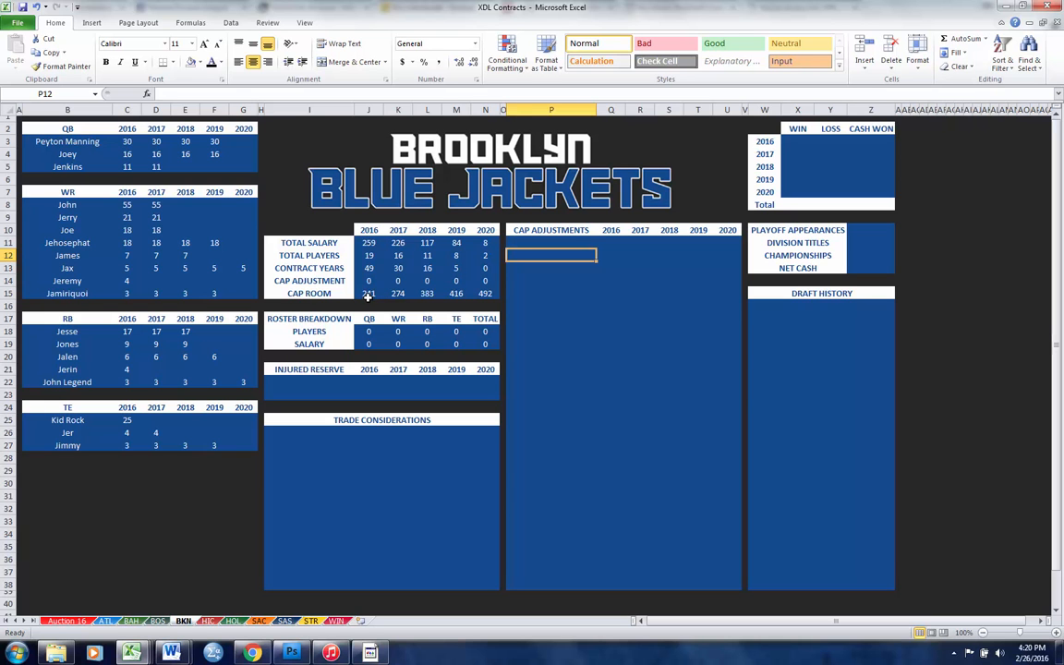
- Enter Rob Gronkowski with position TE in row 41 of the Auction 16 player list
{"action": "left_click", "coordinate": [66, 620]}
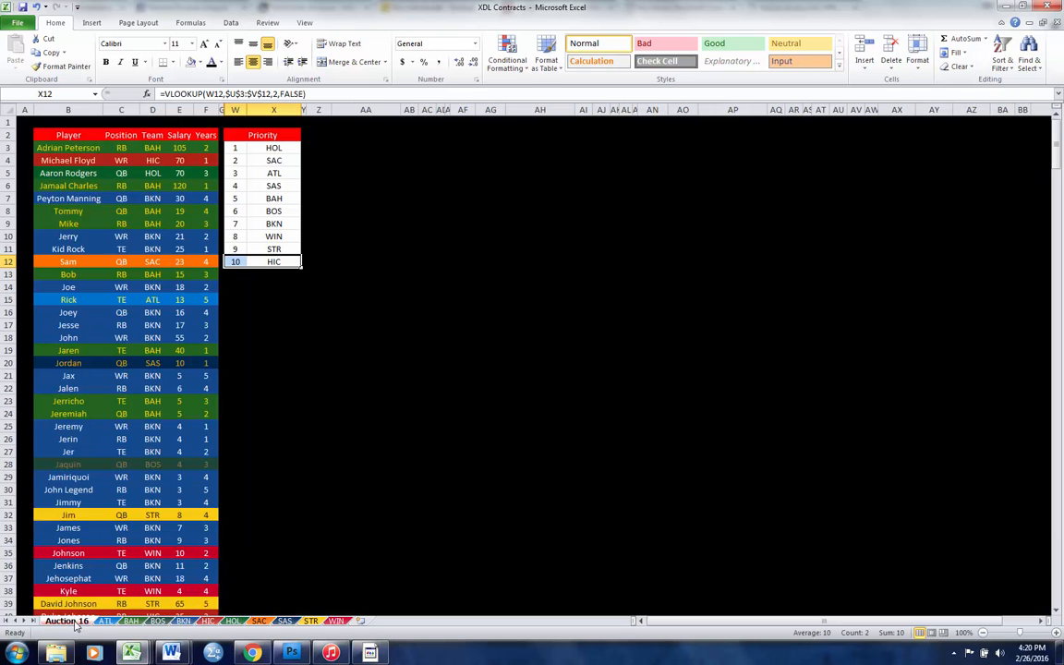
{"action": "scroll", "coordinate": [81, 563], "scroll_direction": "down", "scroll_amount": 3}
{"action": "left_click", "coordinate": [89, 518]}
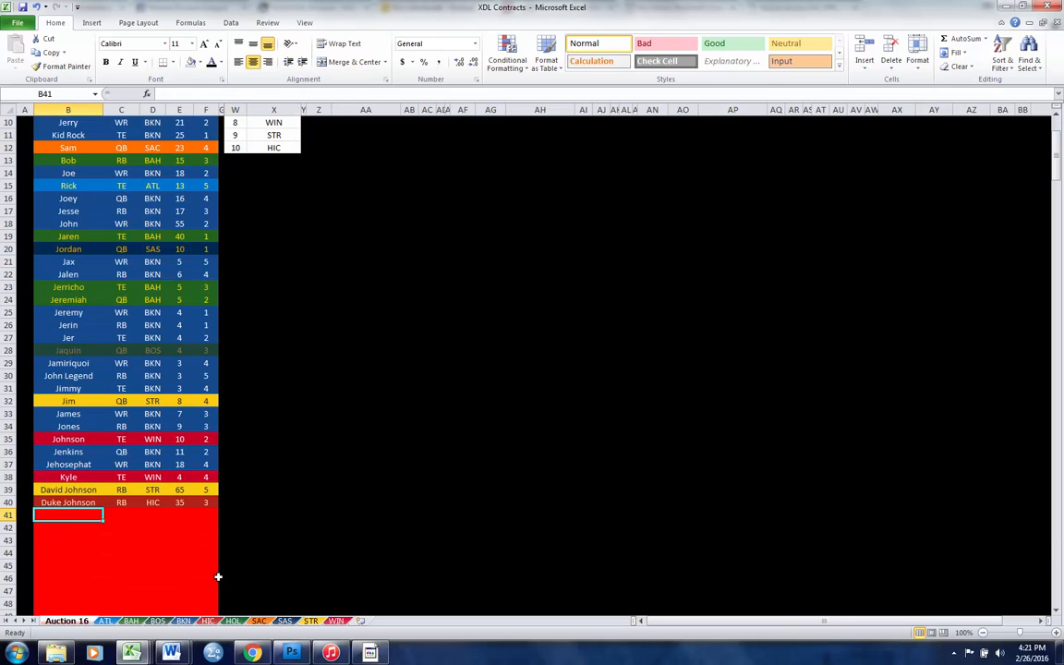
{"action": "type", "text": "Rob"}
{"action": "type", "text": " Gronkow"}
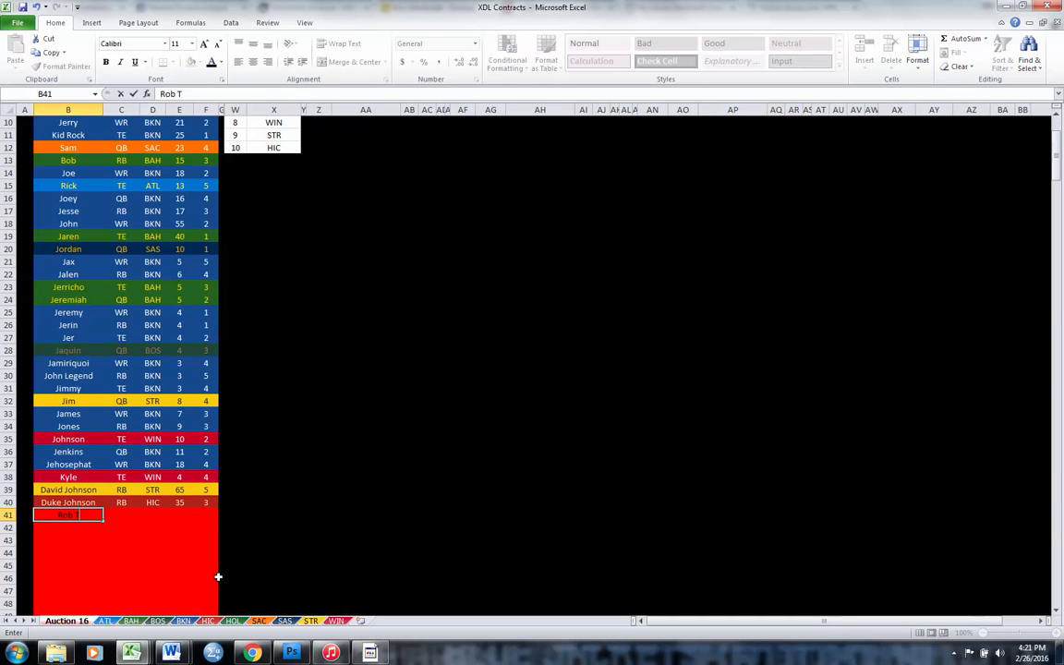
{"action": "type", "text": "ski"}
{"action": "key", "text": "Tab"}
{"action": "type", "text": "TE"}
{"action": "key", "text": "Tab"}
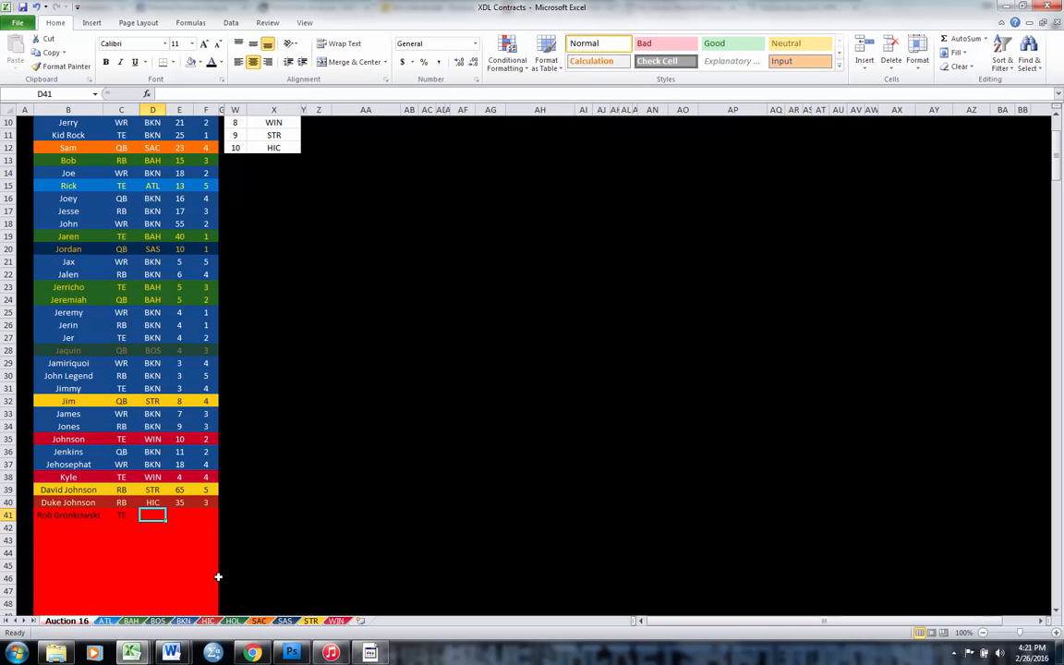
- Complete Rob Gronkowski's row with team BKN, salary 85 and 4 contract years
{"action": "type", "text": "BKN"}
{"action": "key", "text": "Tab"}
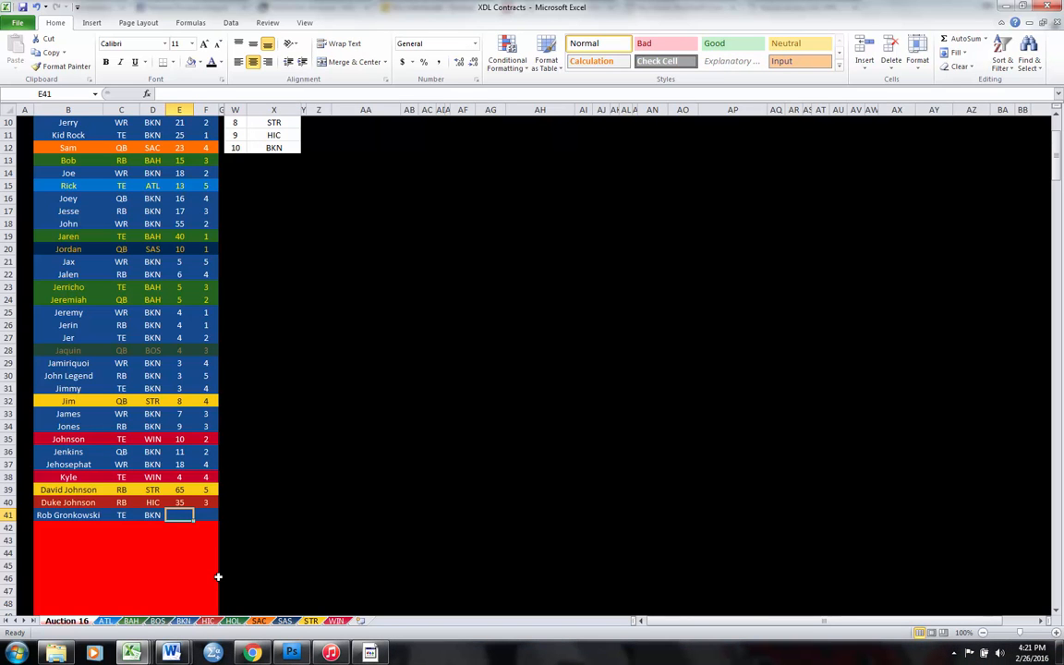
{"action": "type", "text": "85"}
{"action": "key", "text": "Tab"}
{"action": "type", "text": "4"}
{"action": "key", "text": "Return"}
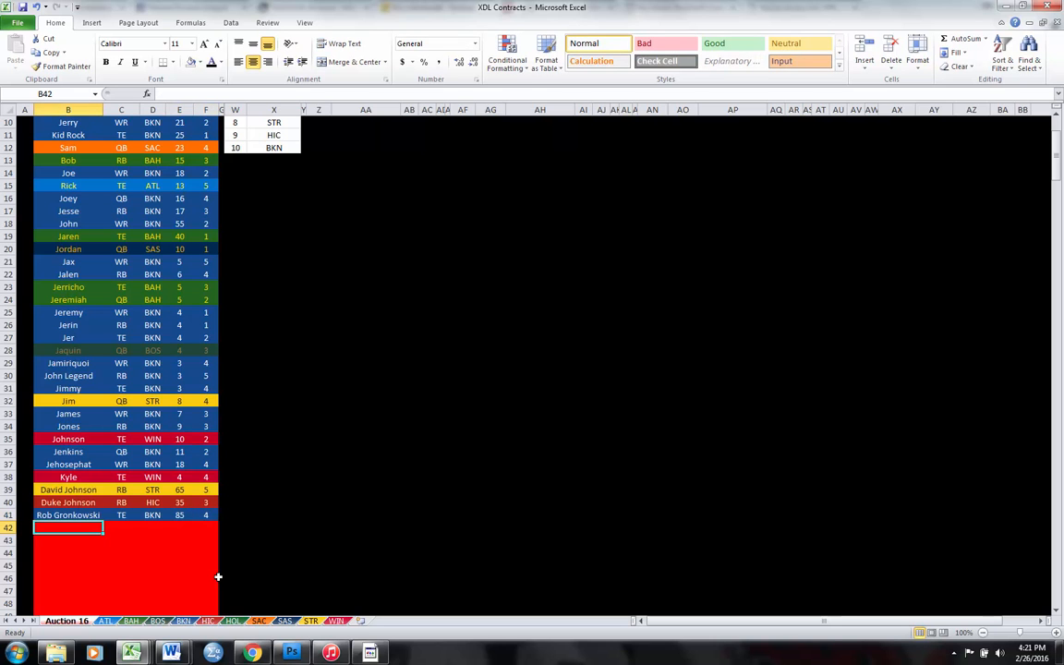
- Inspect Rob Gronkowski's yearly salary entries in the TE section of the BKN team sheet
{"action": "left_click", "coordinate": [183, 620]}
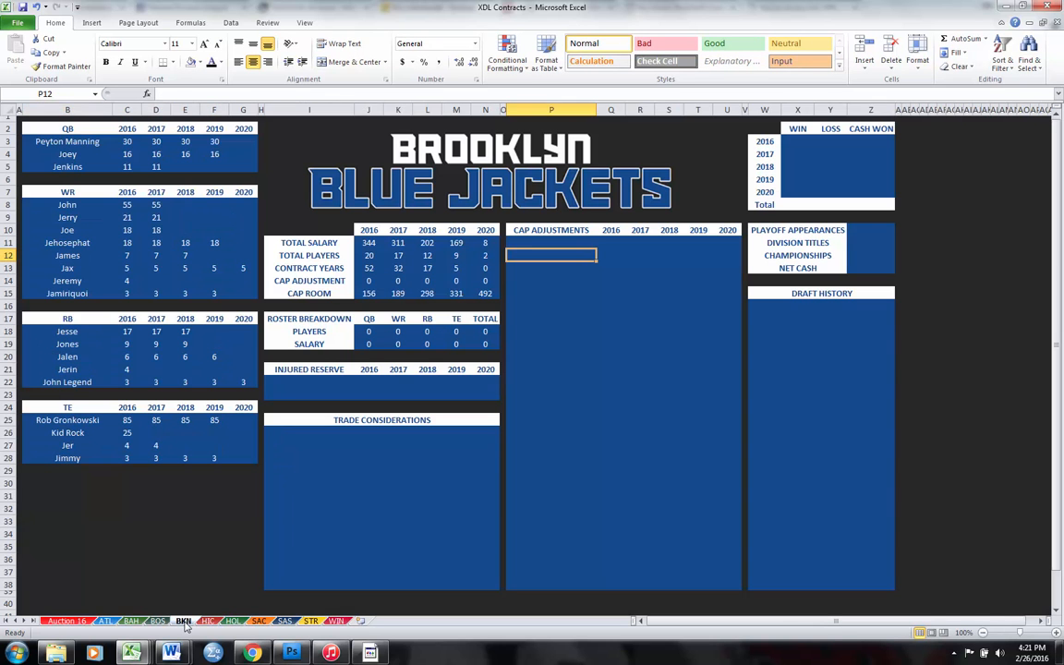
{"action": "left_click", "coordinate": [66, 422]}
{"action": "left_click_drag", "start_coordinate": [65, 421], "coordinate": [243, 421]}
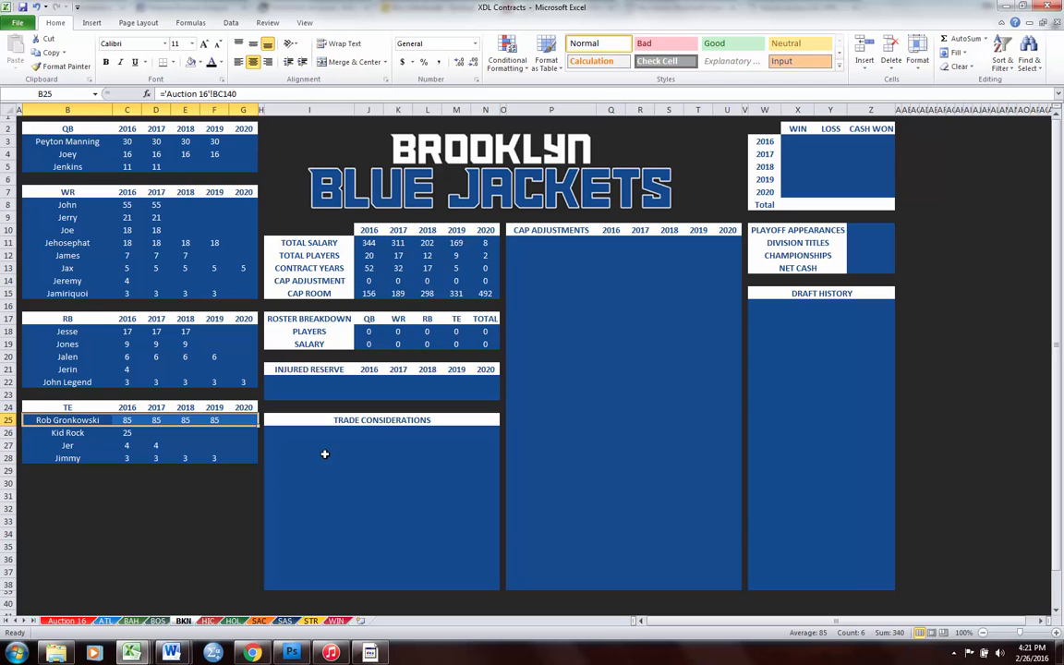
{"action": "left_click", "coordinate": [65, 421]}
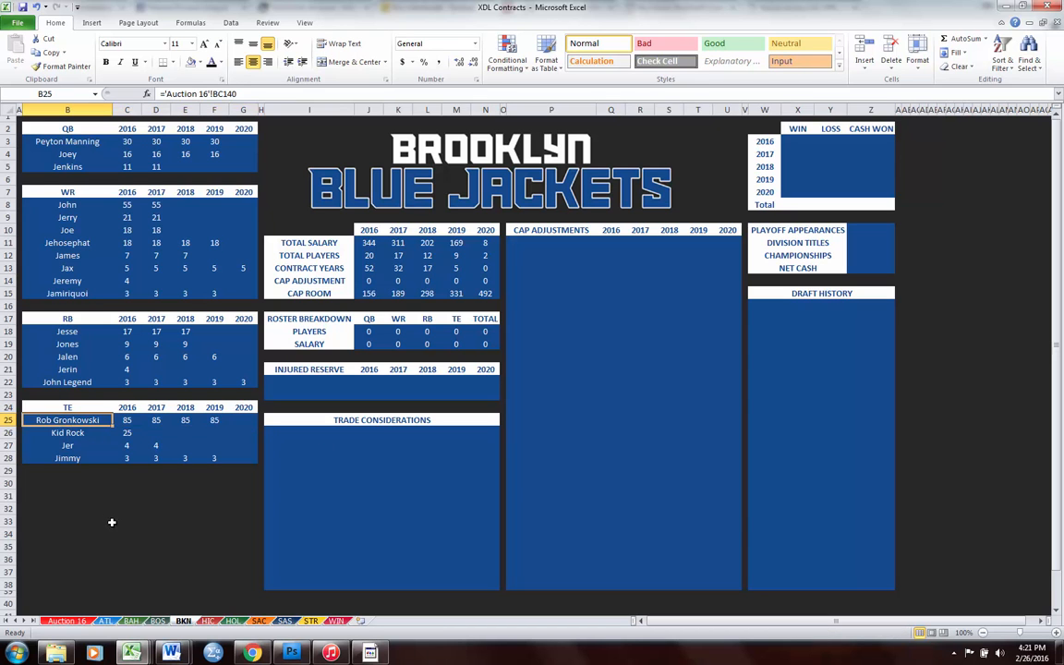
- In the Auction 16 player list, set Duke Johnson's team to BKN and Rob Gronkowski's team to HIC
{"action": "left_click", "coordinate": [66, 619]}
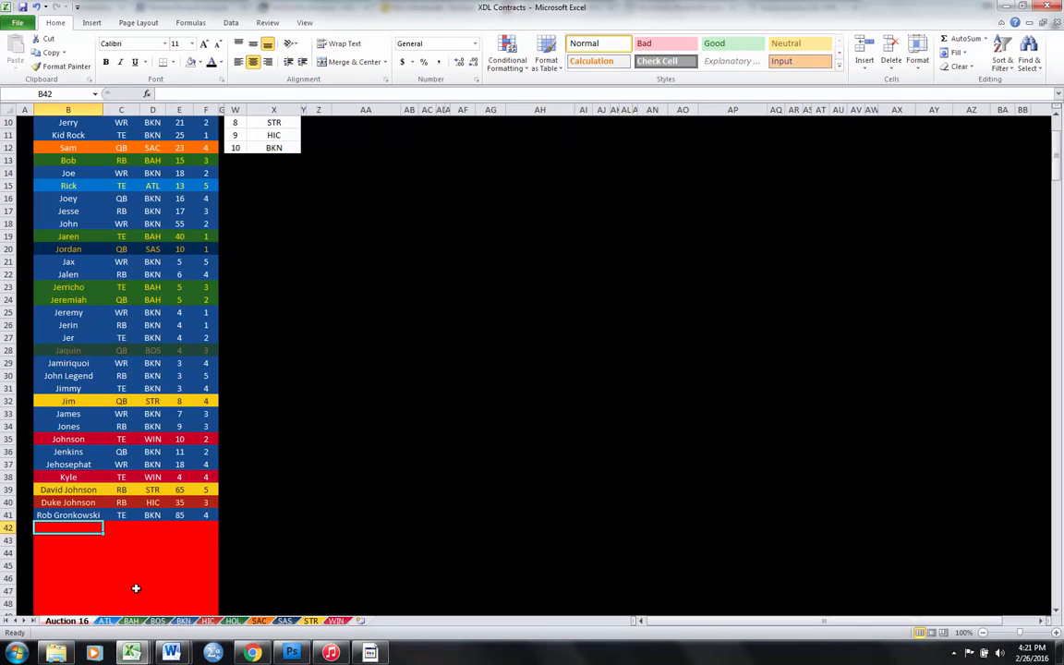
{"action": "key", "text": "Up"}
{"action": "key", "text": "Up"}
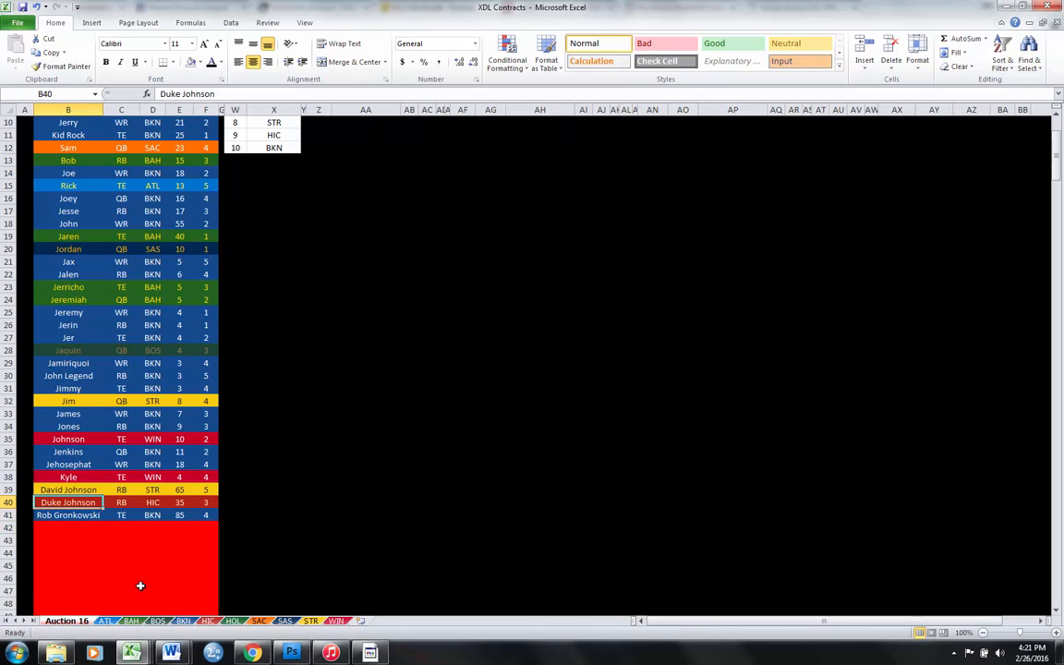
{"action": "key", "text": "Down"}
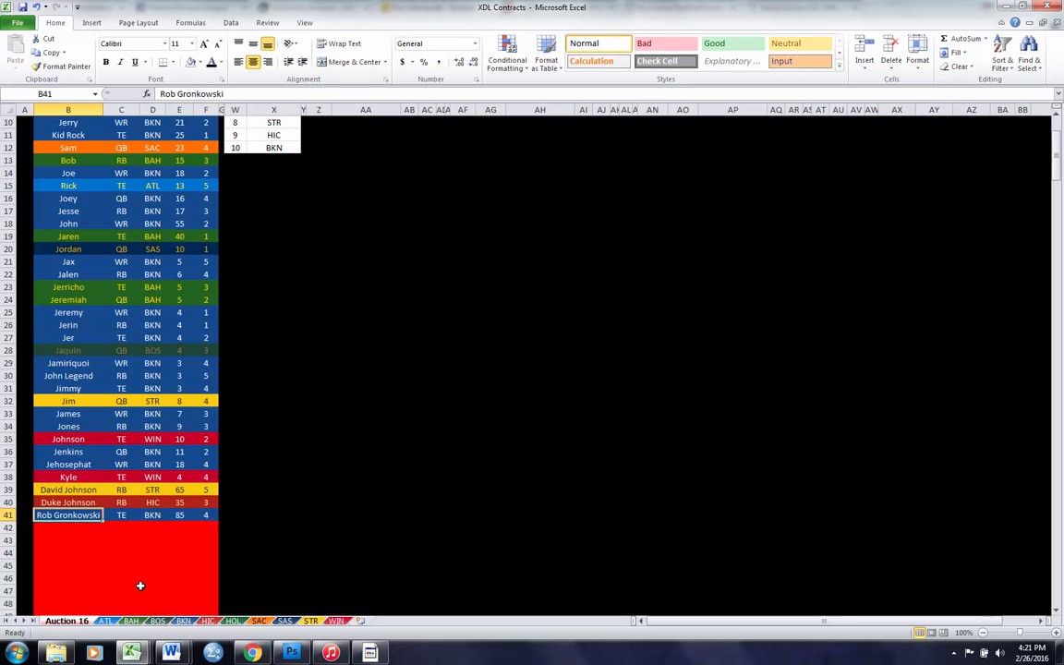
{"action": "key", "text": "Up"}
{"action": "key", "text": "Right"}
{"action": "key", "text": "Right"}
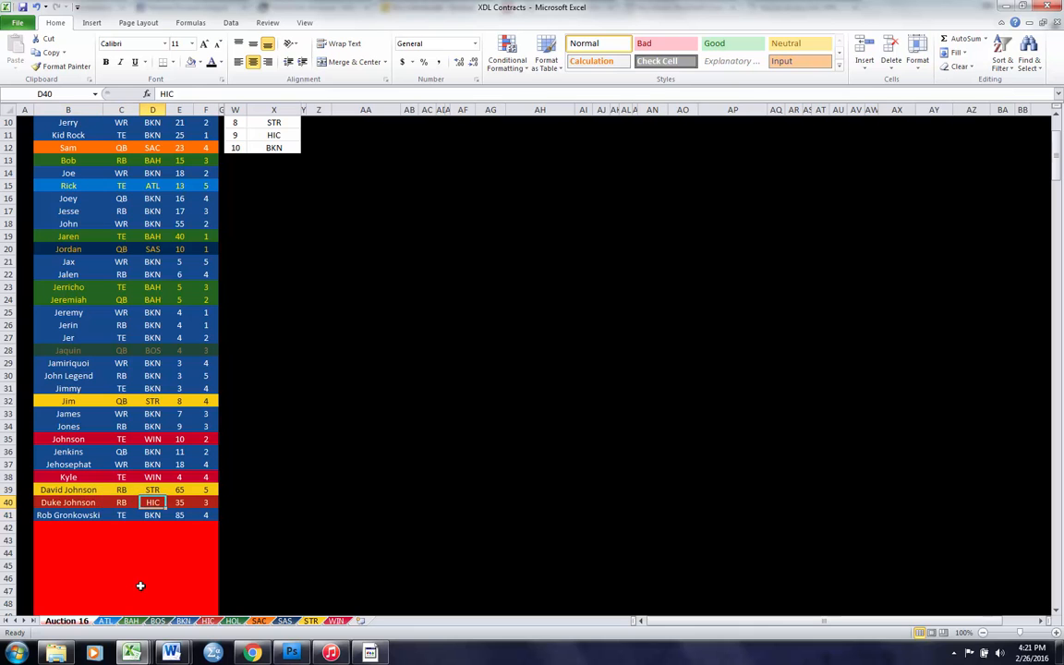
{"action": "type", "text": "BKN"}
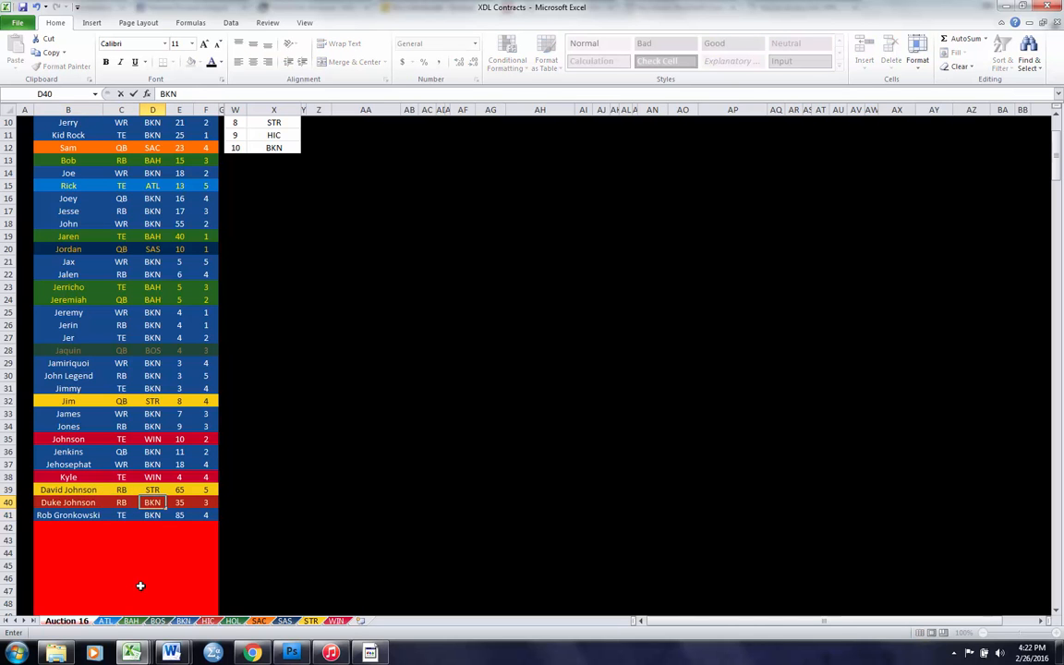
{"action": "key", "text": "Return"}
{"action": "type", "text": "HIC"}
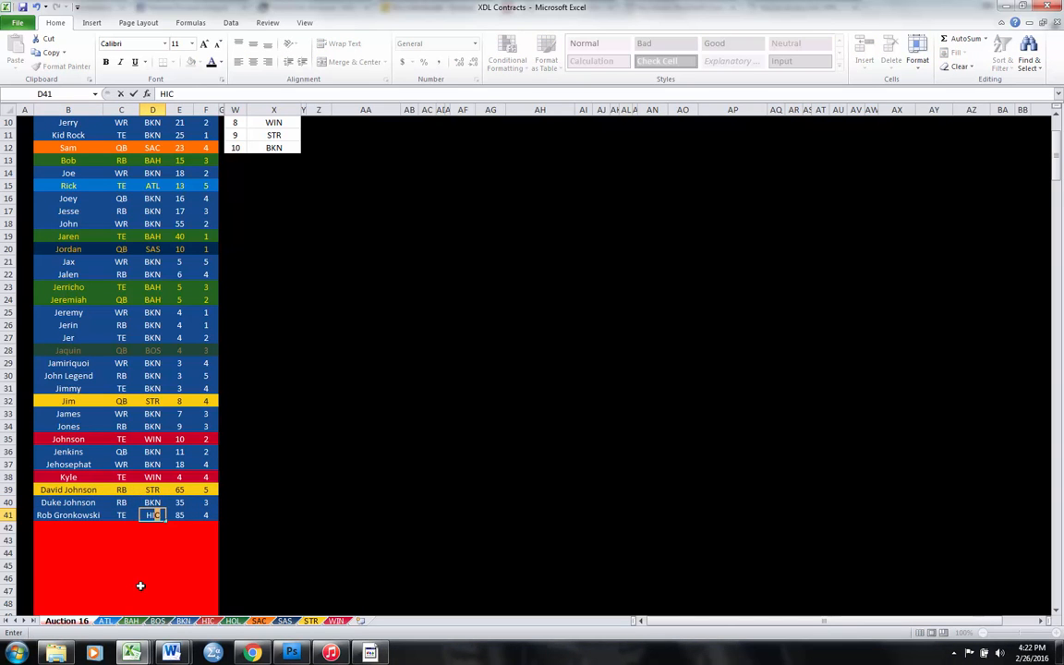
{"action": "key", "text": "Return"}
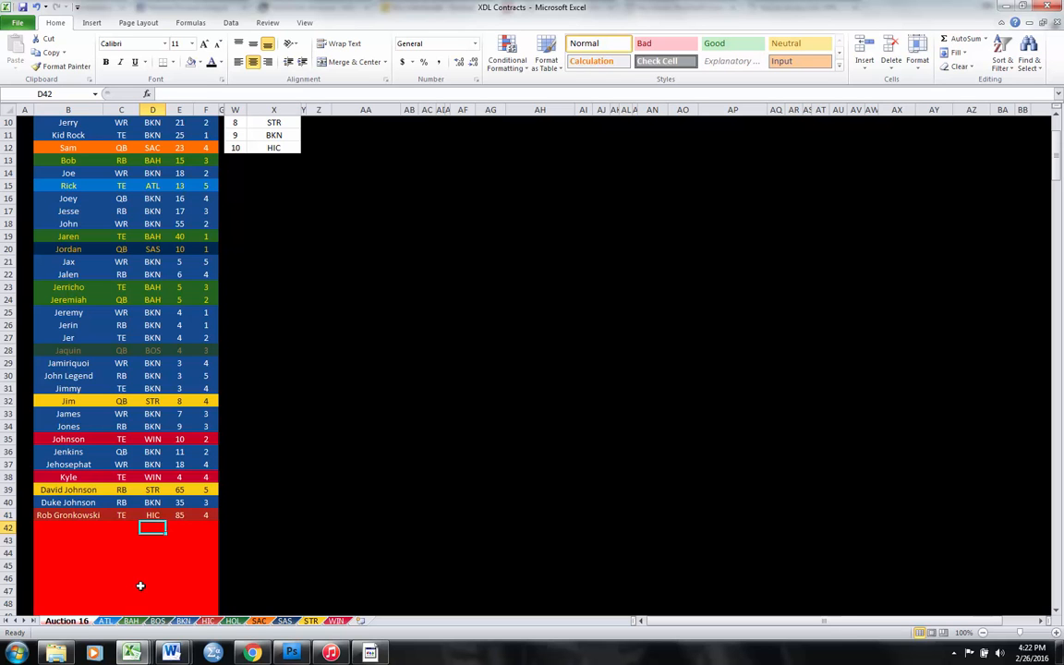
- Inspect the Kid Rock and Duke Johnson rows on the BKN team sheet, and compare them with the auction list
{"action": "left_click", "coordinate": [183, 621]}
{"action": "left_click_drag", "start_coordinate": [72, 433], "coordinate": [252, 430]}
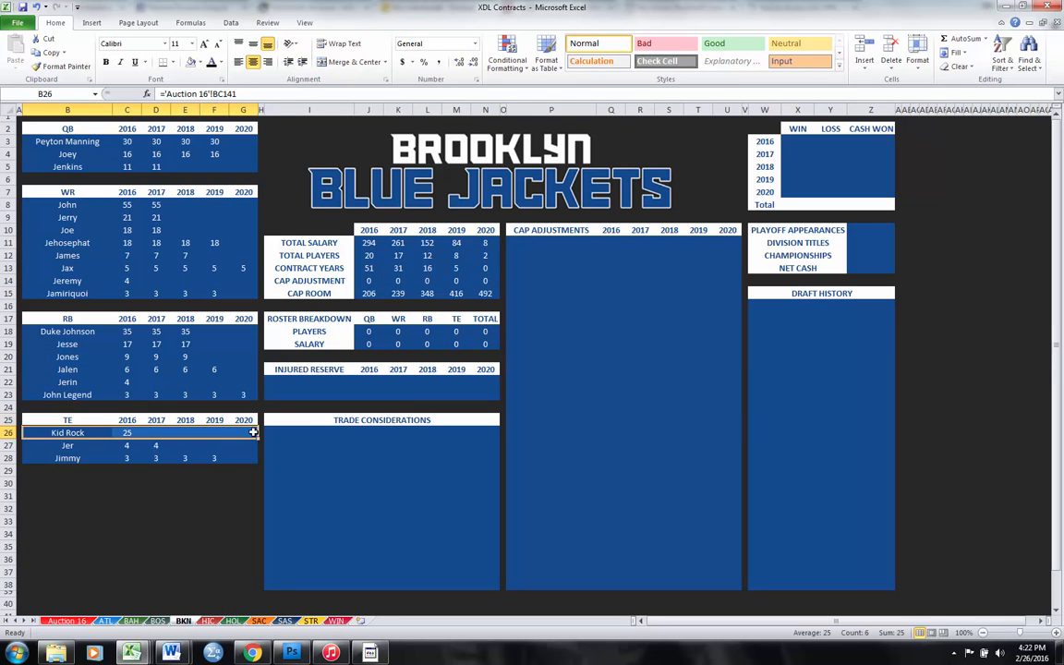
{"action": "left_click_drag", "start_coordinate": [60, 330], "coordinate": [237, 332]}
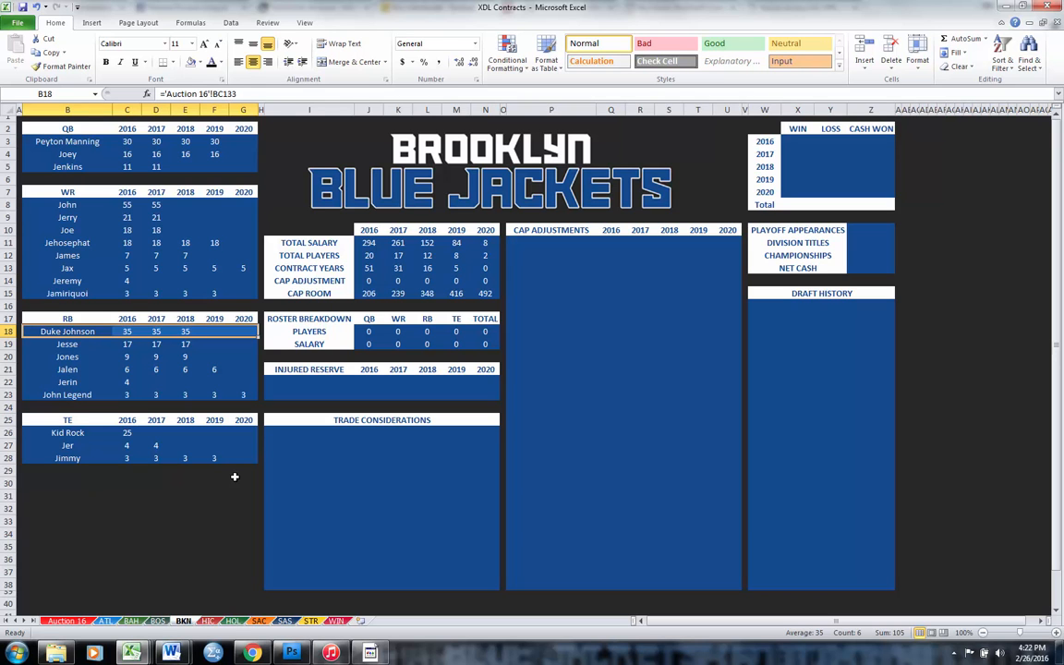
{"action": "left_click", "coordinate": [61, 620]}
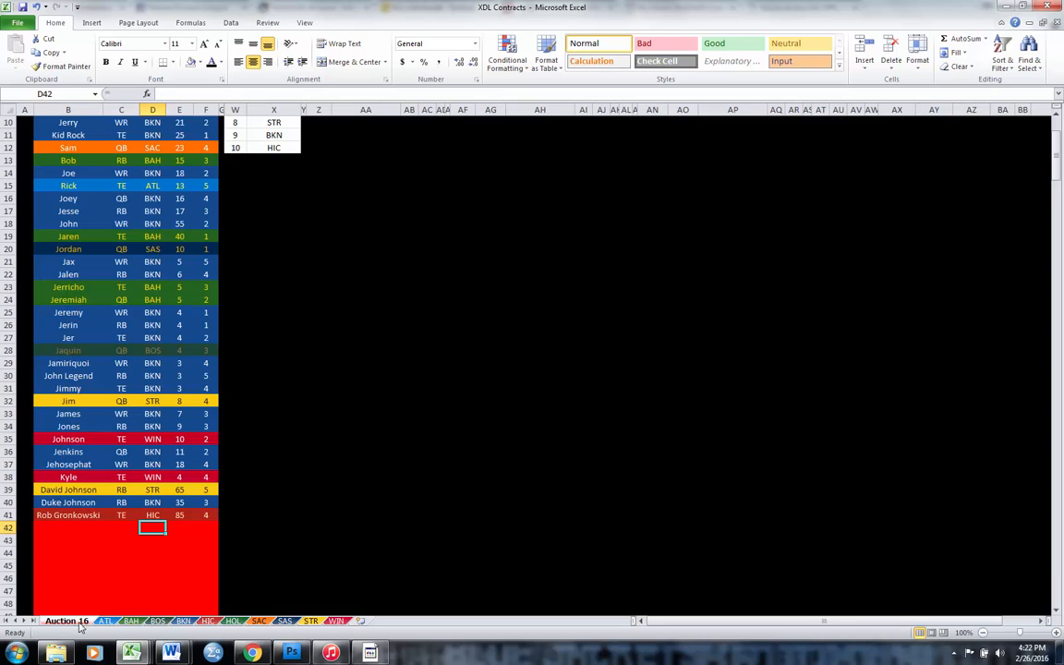
{"action": "scroll", "coordinate": [139, 314], "scroll_direction": "up", "scroll_amount": 3}
{"action": "scroll", "coordinate": [137, 365], "scroll_direction": "down", "scroll_amount": 4}
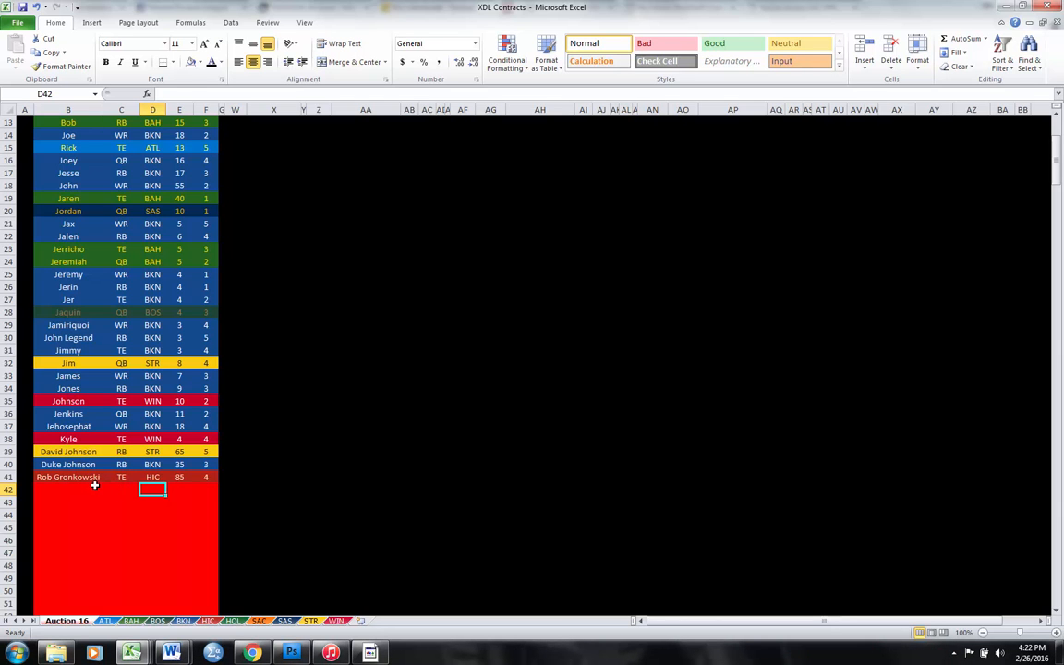
- Enter a 2016 cap adjustment of 50 on the BKN team sheet and inspect the 2016 cap room formula
{"action": "left_click", "coordinate": [183, 621]}
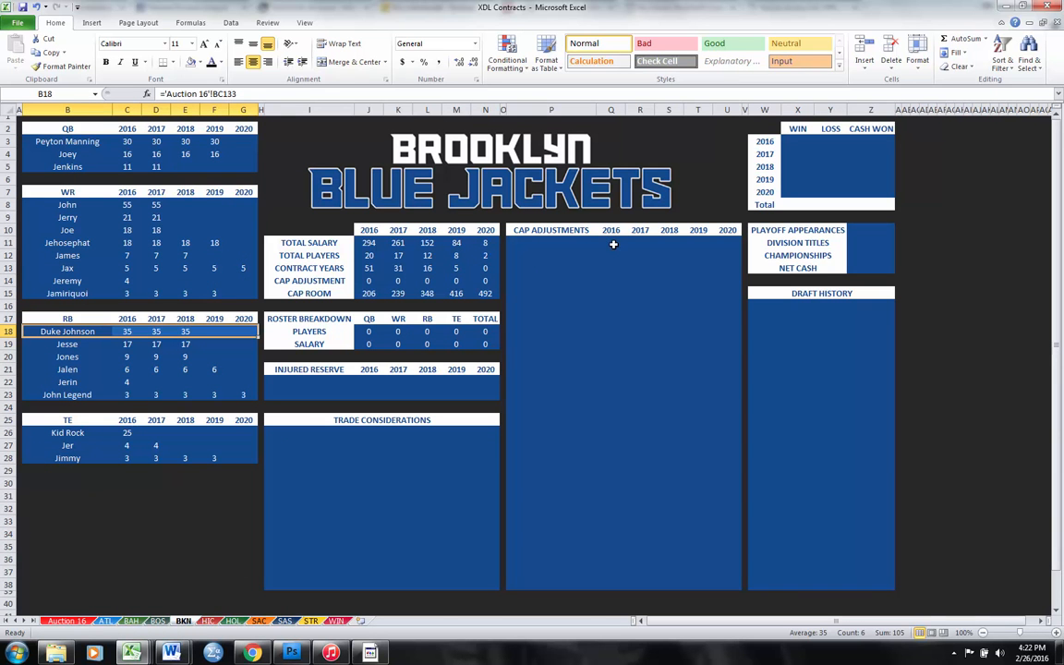
{"action": "left_click", "coordinate": [611, 242]}
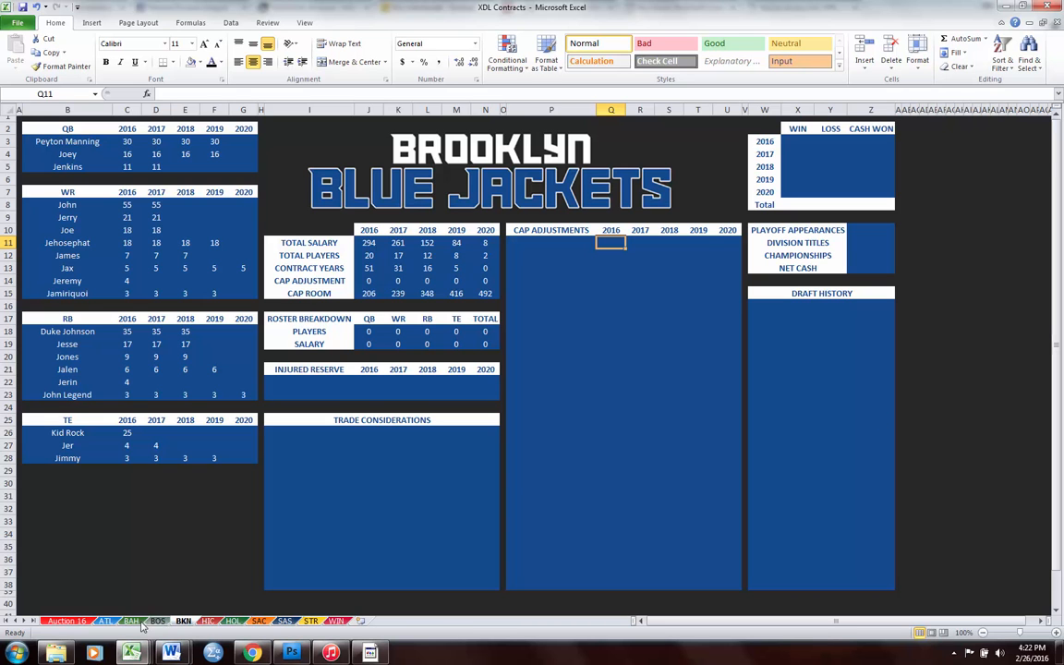
{"action": "left_click", "coordinate": [67, 620]}
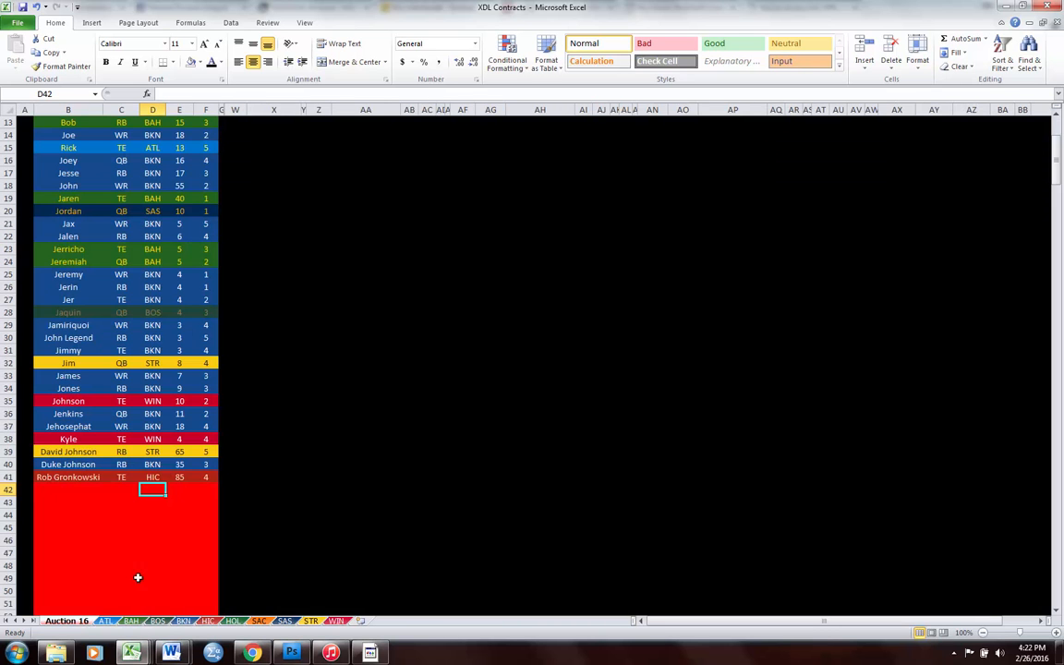
{"action": "left_click", "coordinate": [184, 621]}
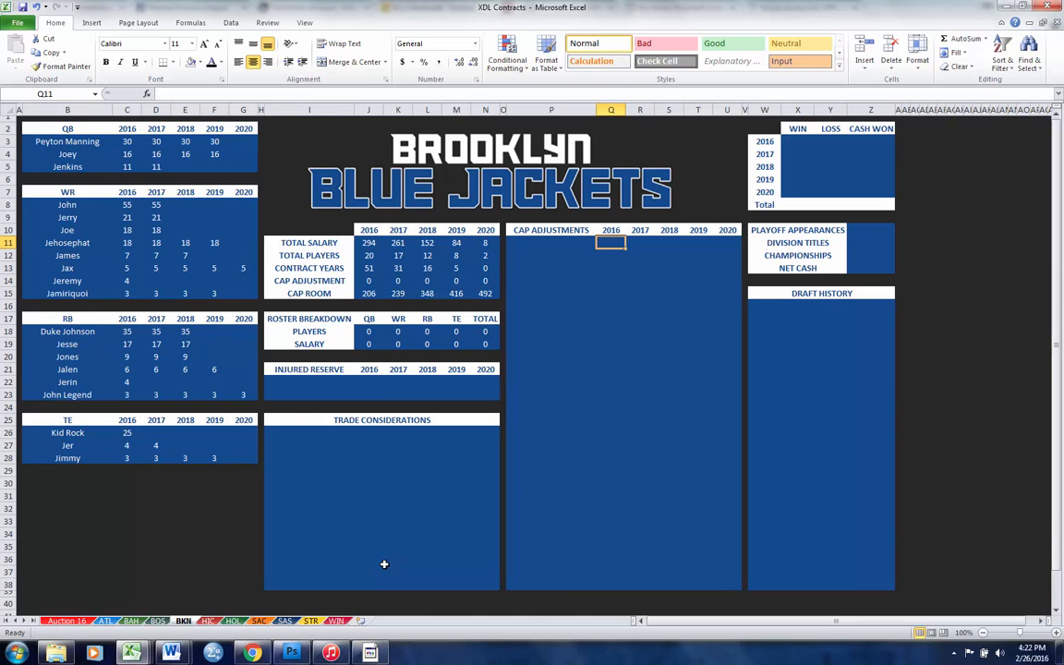
{"action": "type", "text": "-"}
{"action": "key", "text": "BackSpace"}
{"action": "type", "text": "50"}
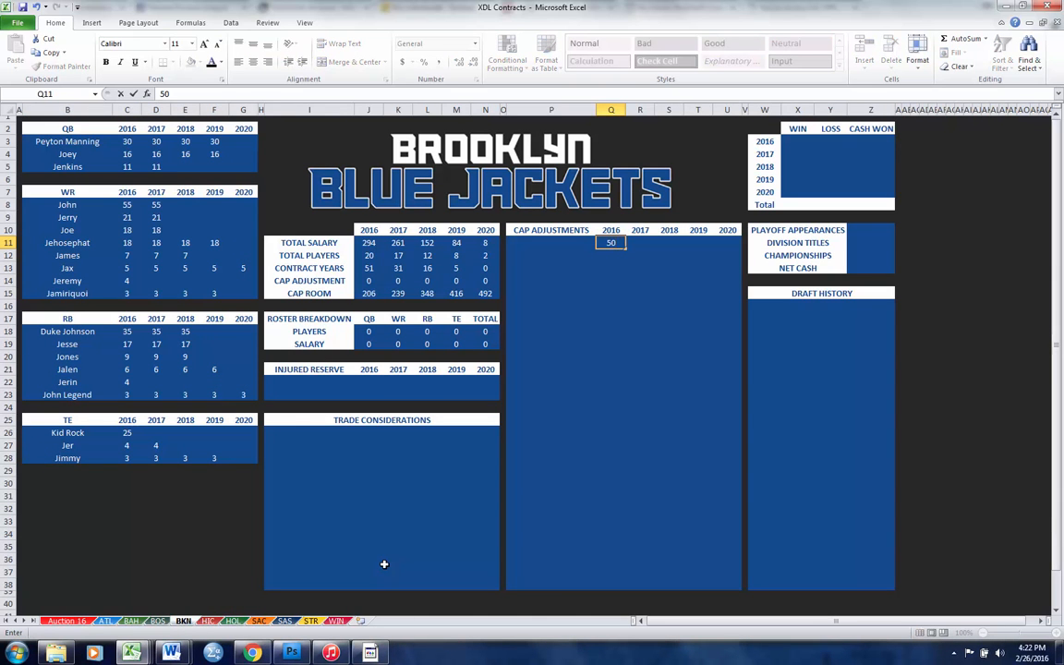
{"action": "key", "text": "Return"}
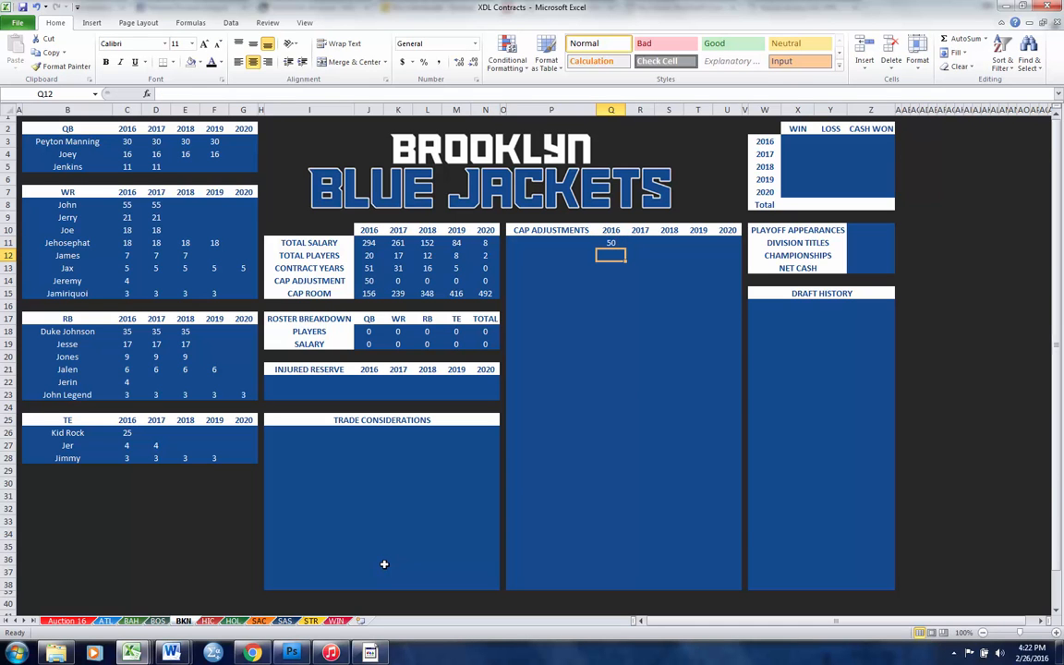
{"action": "left_click", "coordinate": [372, 294]}
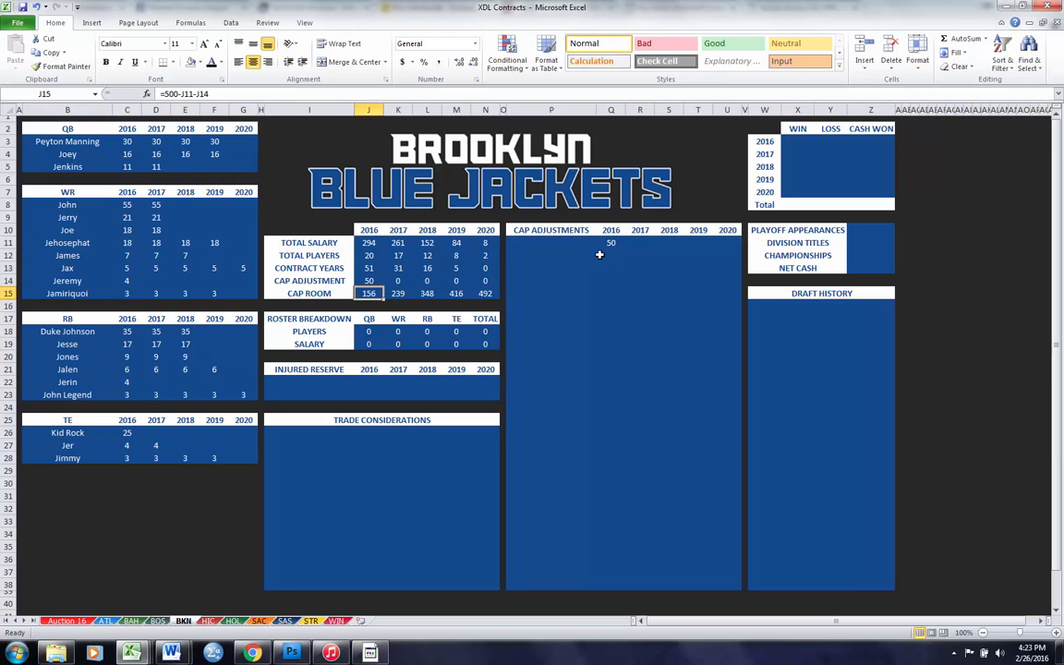
- Review the full Auction 16 player list and its priority table
{"action": "left_click", "coordinate": [67, 619]}
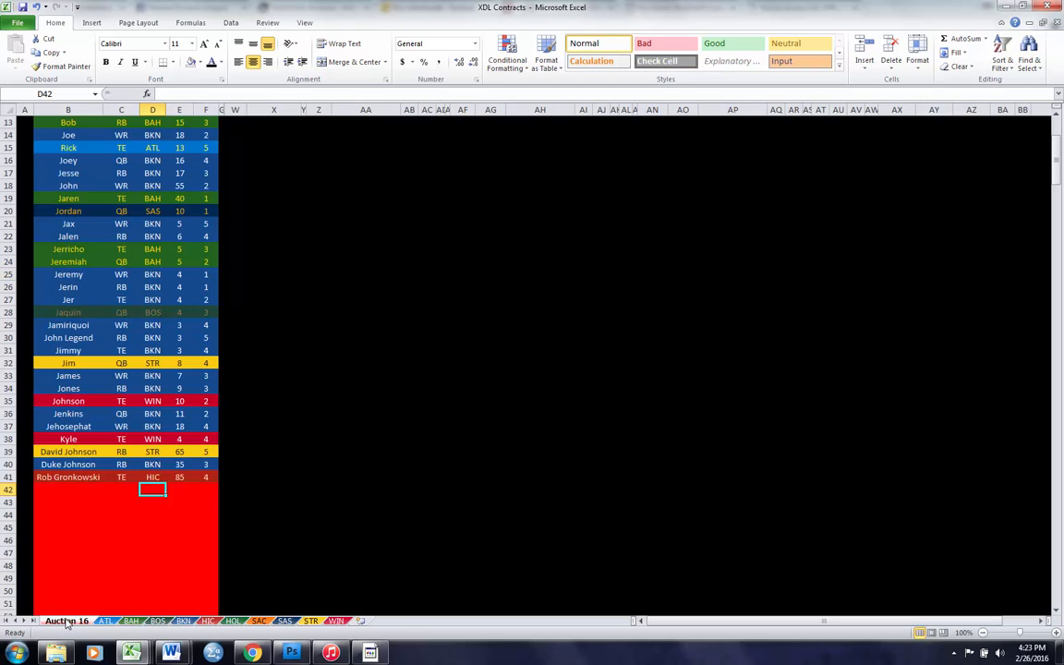
{"action": "scroll", "coordinate": [194, 375], "scroll_direction": "up", "scroll_amount": 4}
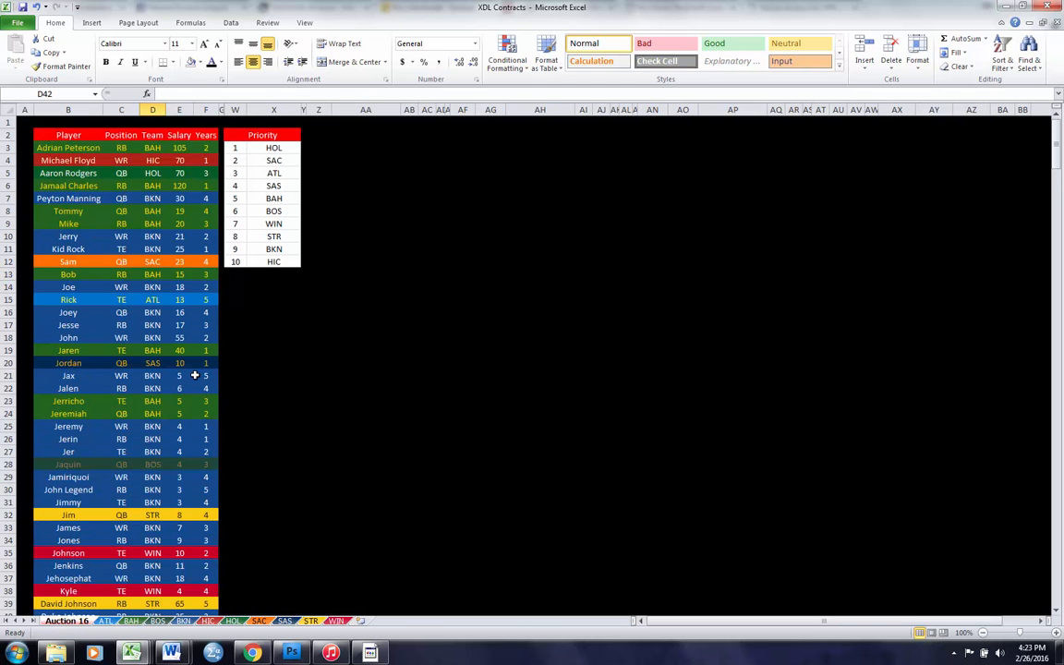
{"action": "scroll", "coordinate": [194, 375], "scroll_direction": "down", "scroll_amount": 5}
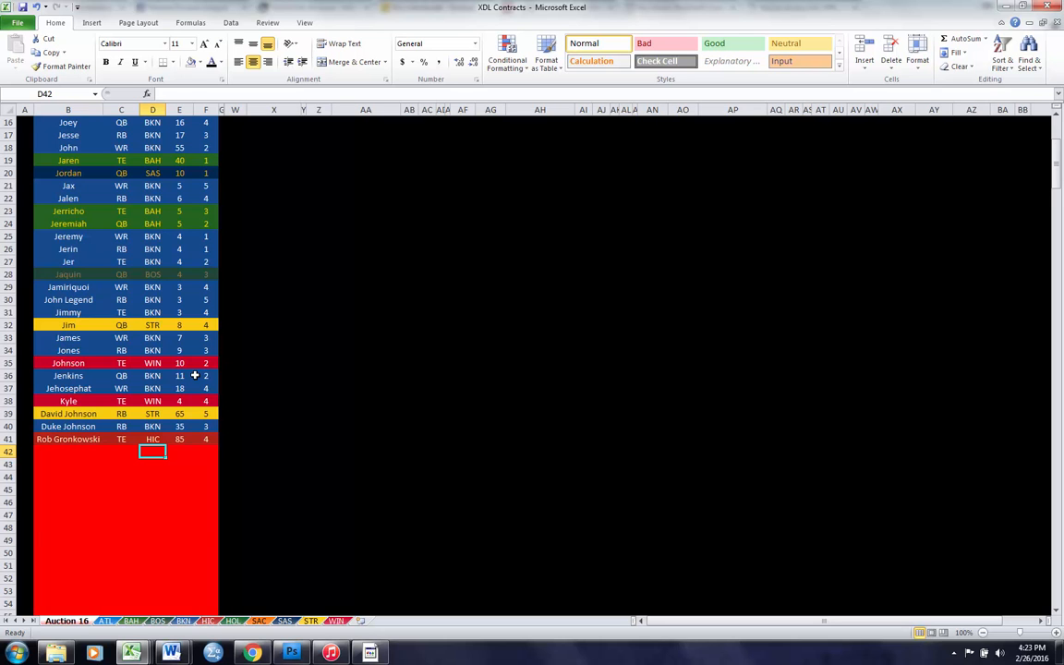
{"action": "scroll", "coordinate": [164, 396], "scroll_direction": "up", "scroll_amount": 5}
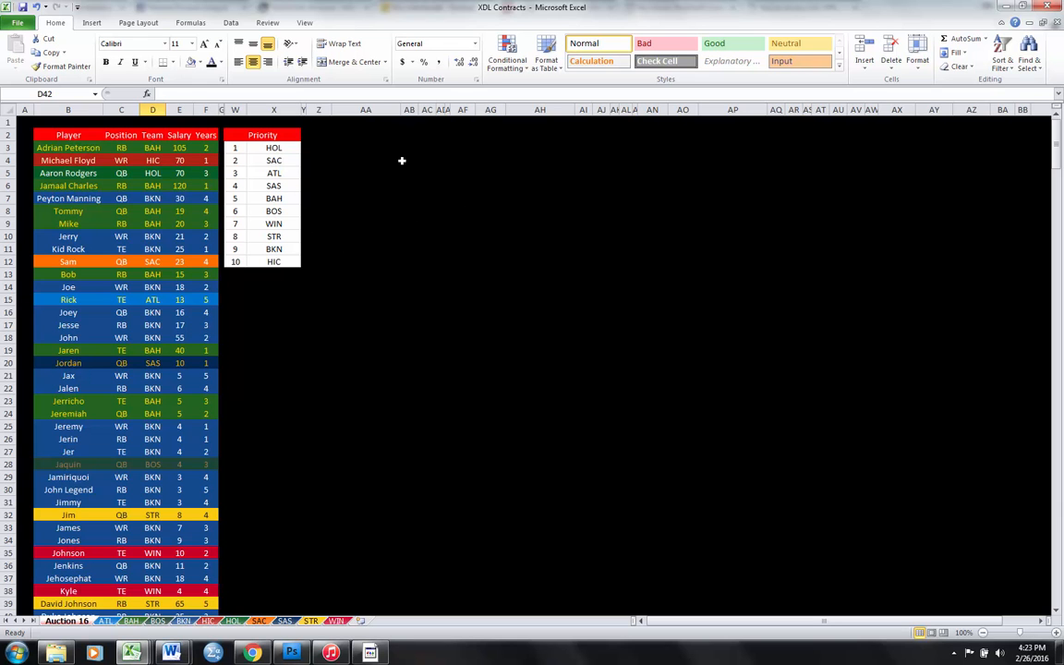
- Remove the fill colour from the entire Auction 16 sheet and examine the helper calculations that feed the team sheets
{"action": "left_click", "coordinate": [8, 109]}
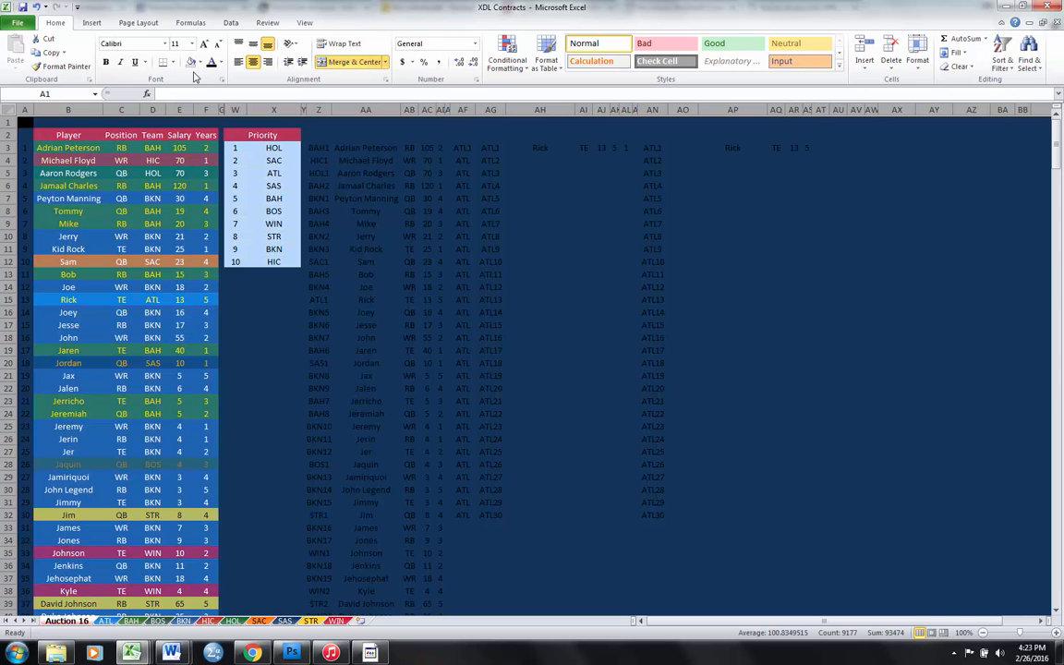
{"action": "left_click", "coordinate": [191, 63]}
{"action": "scroll", "coordinate": [723, 412], "scroll_direction": "down", "scroll_amount": 10}
{"action": "scroll", "coordinate": [723, 412], "scroll_direction": "down", "scroll_amount": 20}
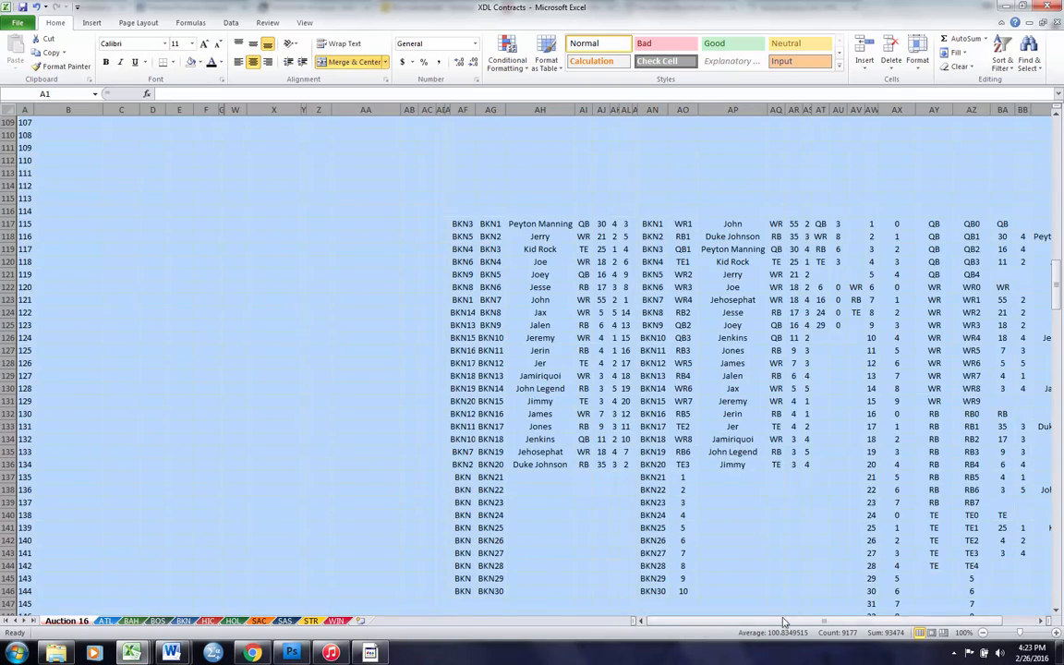
{"action": "scroll", "coordinate": [781, 613], "scroll_direction": "right", "scroll_amount": 3}
{"action": "scroll", "coordinate": [850, 540], "scroll_direction": "down", "scroll_amount": 20}
{"action": "scroll", "coordinate": [849, 540], "scroll_direction": "down", "scroll_amount": 8}
{"action": "scroll", "coordinate": [847, 540], "scroll_direction": "up", "scroll_amount": 20}
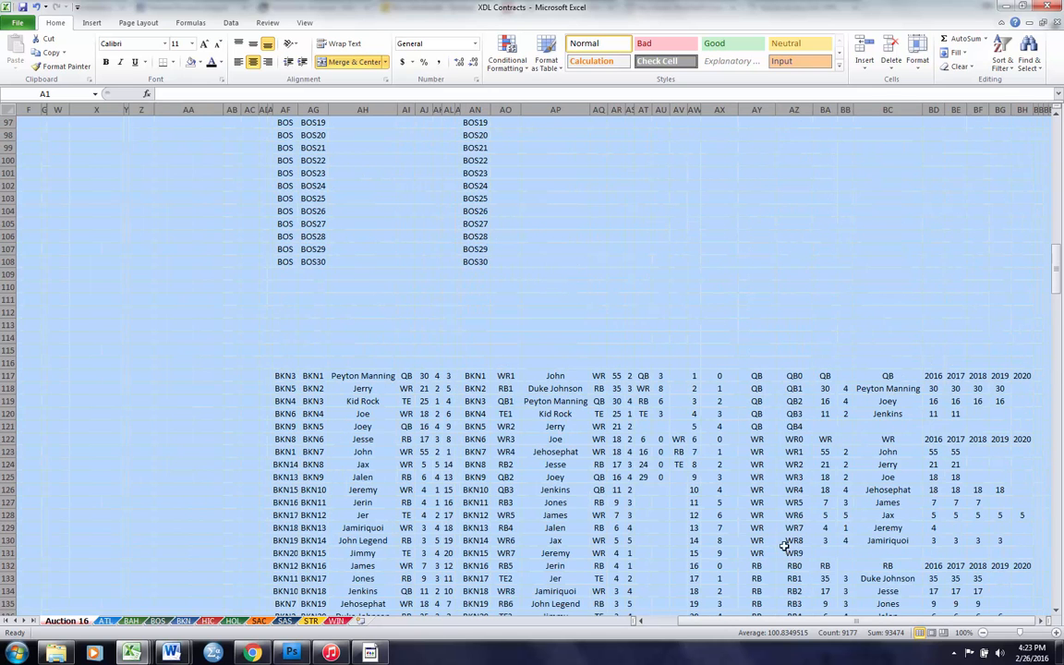
- Return to the BKN team sheet and select cell A1
{"action": "left_click", "coordinate": [182, 619]}
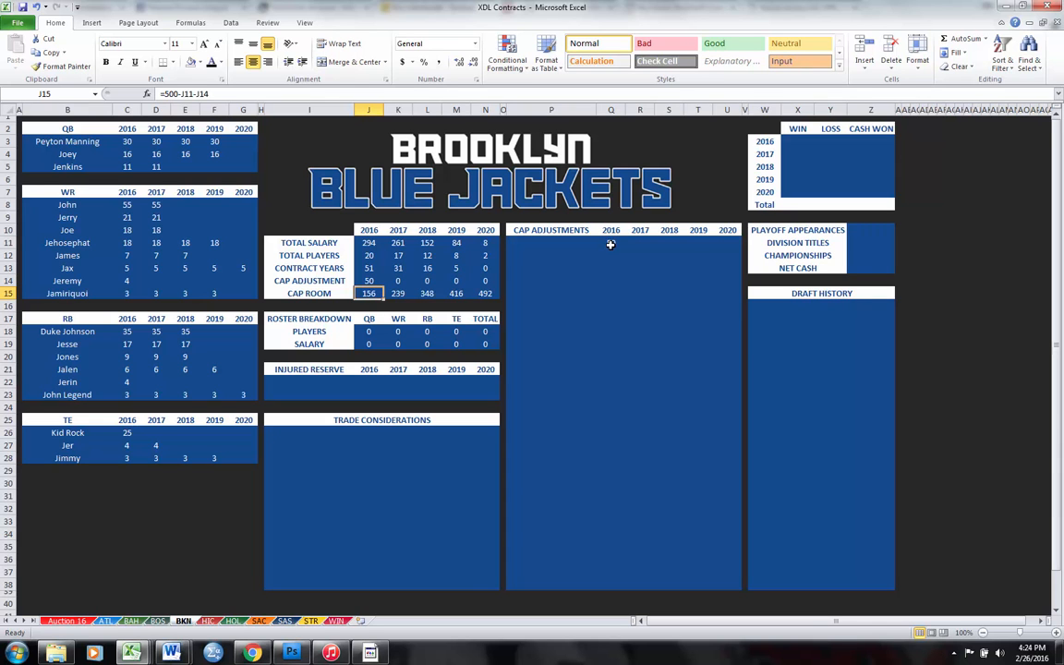
{"action": "left_click", "coordinate": [18, 115]}
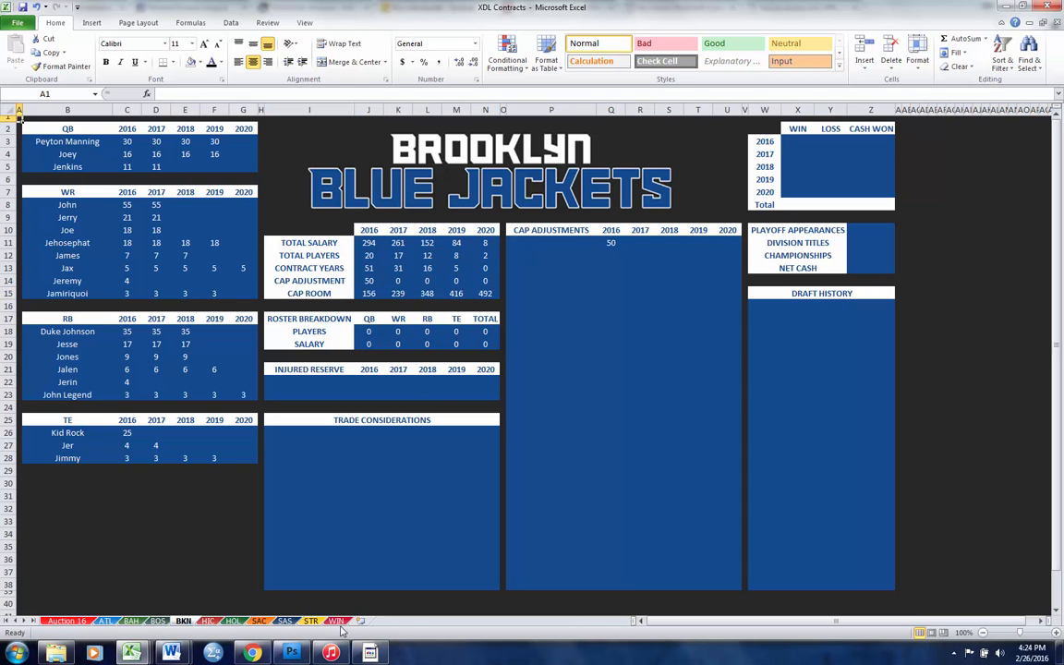
{"action": "mouse_move", "coordinate": [377, 654]}
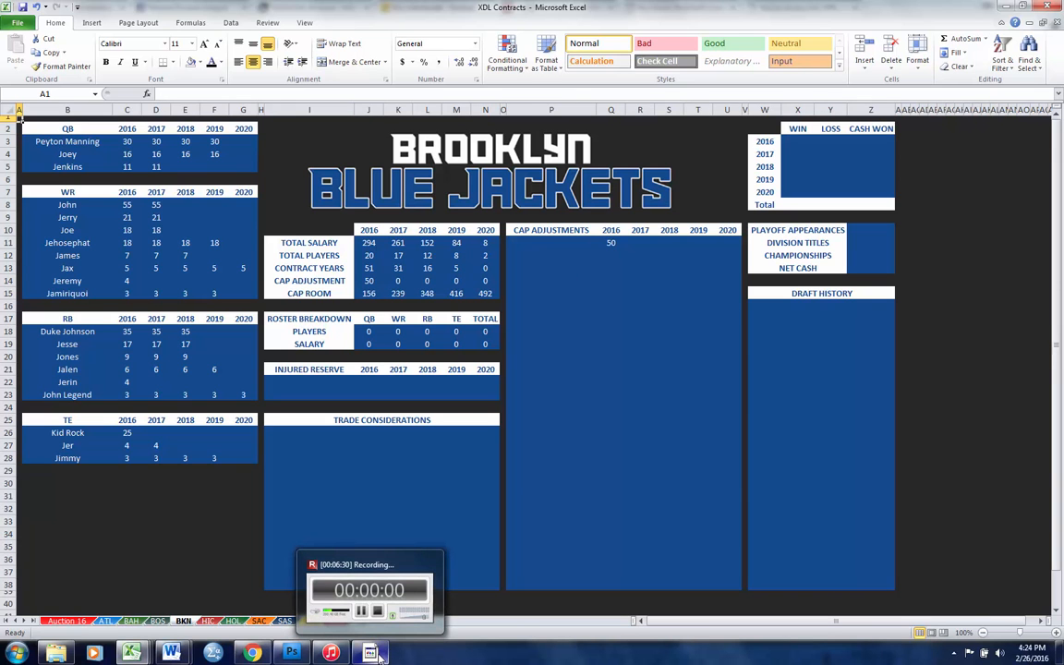